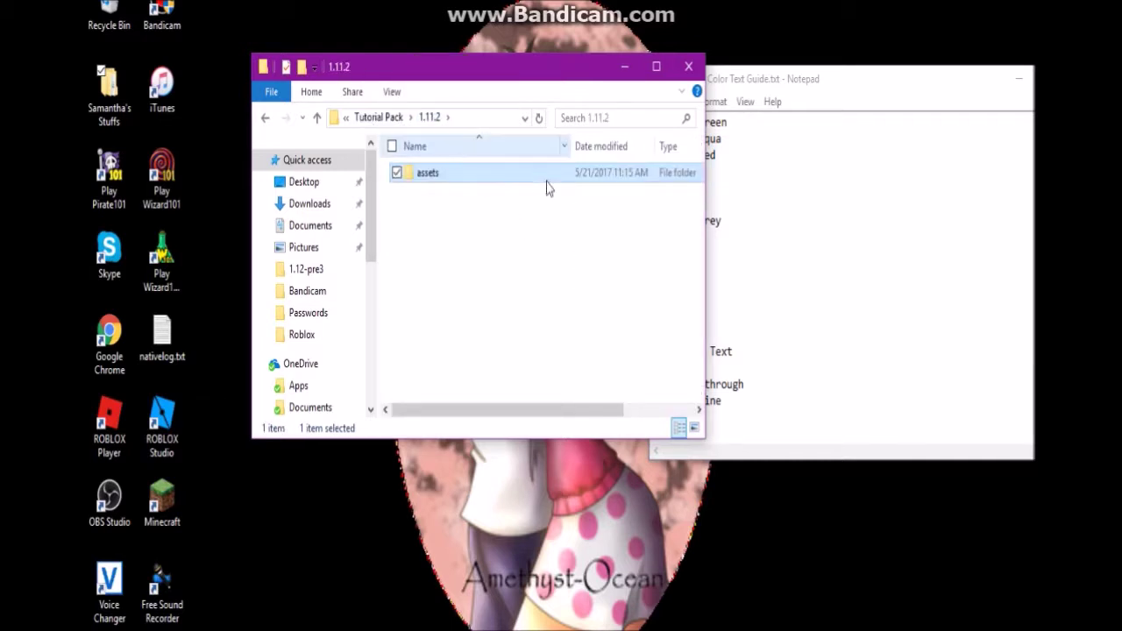
# Step: Create a new text document in the 1.11.2 folder and open it in Notepad
pyautogui.rightClick(412, 221)
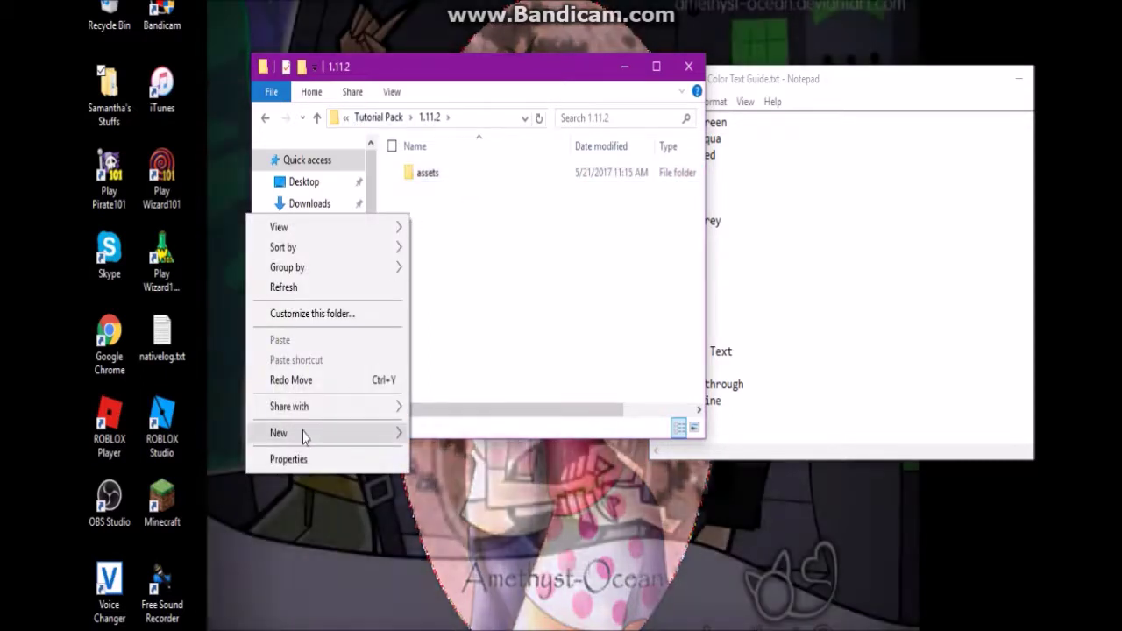
pyautogui.moveTo(303, 435)
pyautogui.click(458, 541)
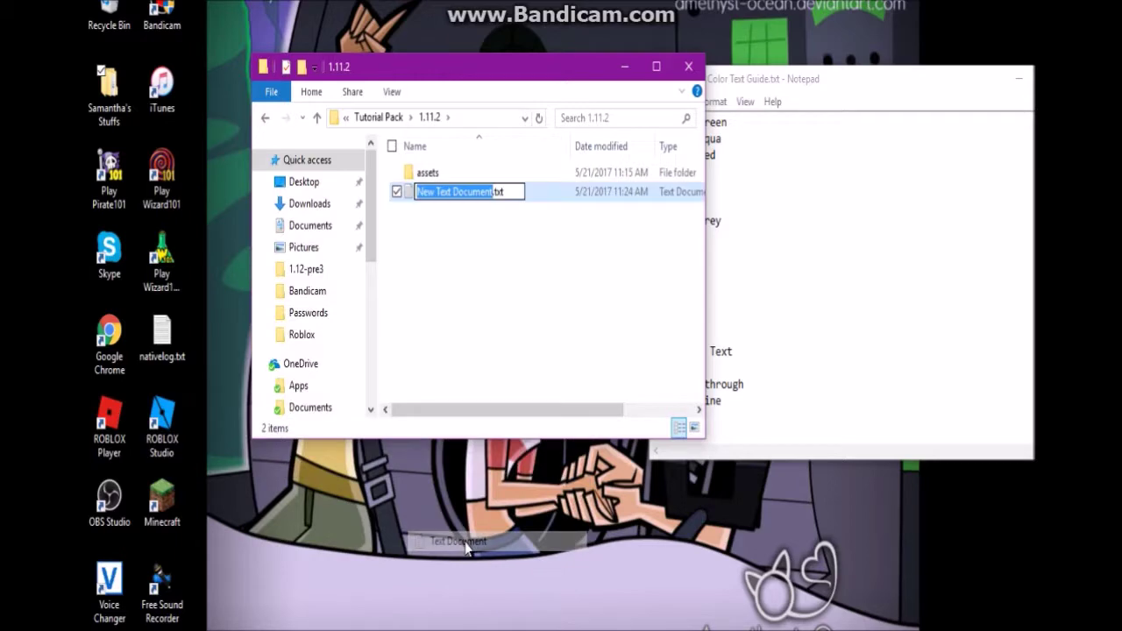
pyautogui.doubleClick(556, 200)
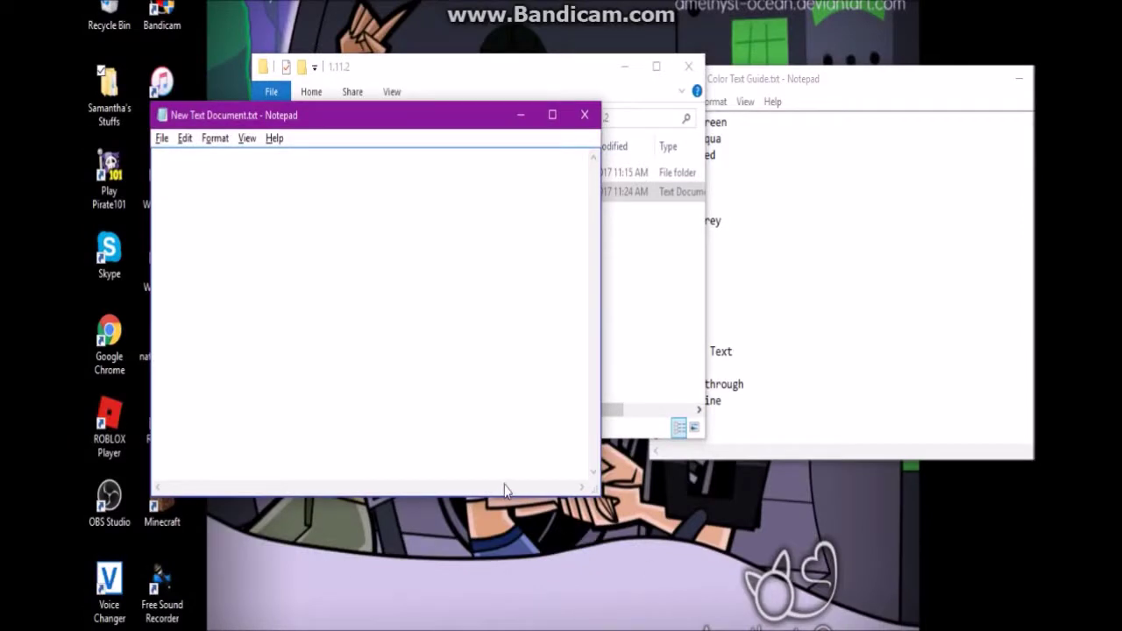
# Step: Paste the pack_format 3 JSON, replace the placeholder with a personalised pack description, and close Notepad
pyautogui.write('{   "pack":{     "pack_format":3,     "description":"(Put a Description Here)"   } }')
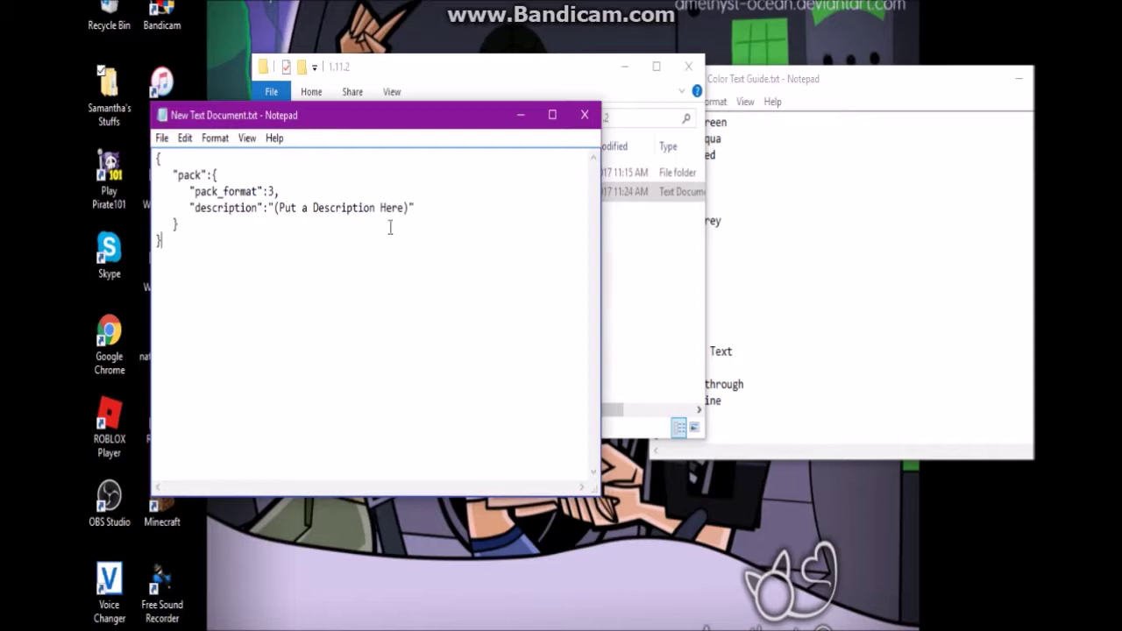
pyautogui.moveTo(410, 208); pyautogui.dragTo(273, 214)
pyautogui.write('Samant')
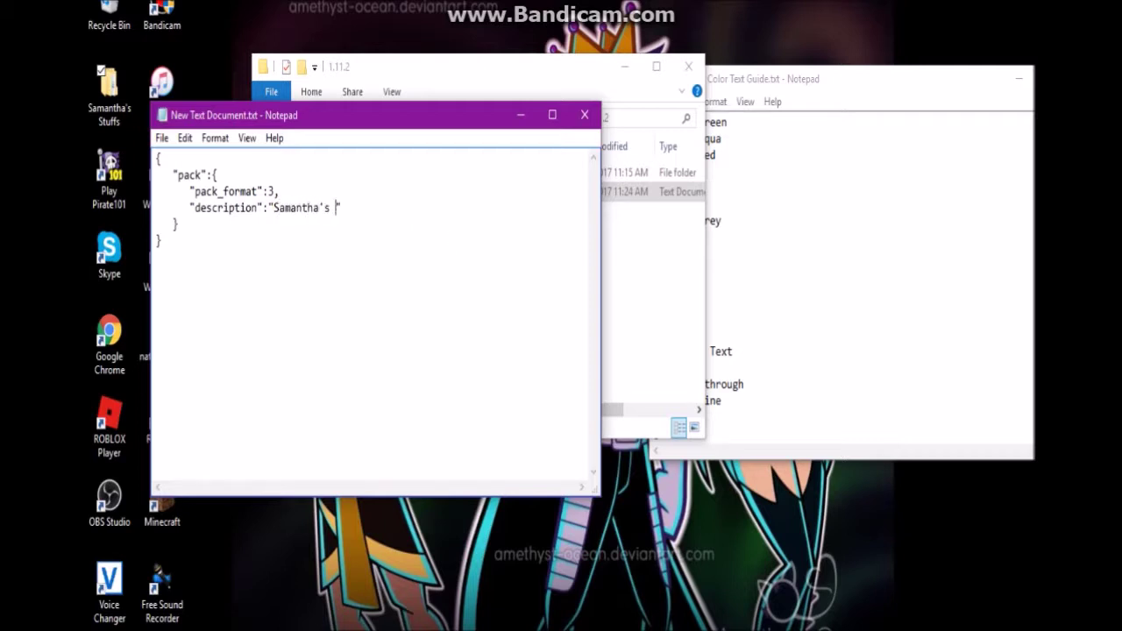
pyautogui.write("ha's Pack")
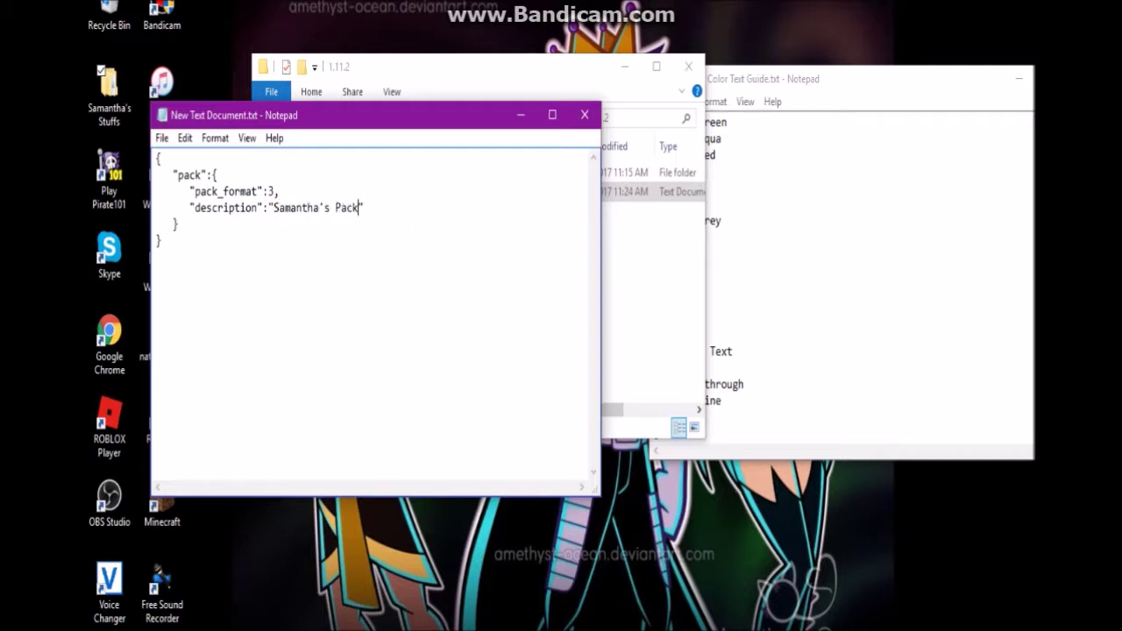
pyautogui.click(580, 118)
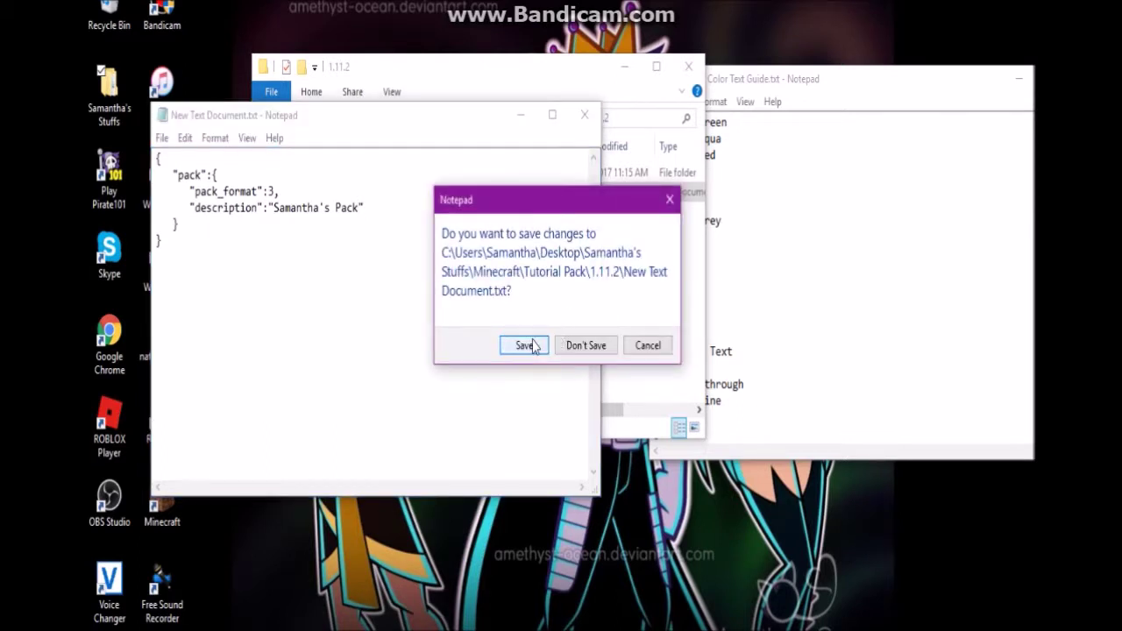
# Step: Save the text file and rename it to pack.mcemta, accepting the extension change
pyautogui.click(530, 346)
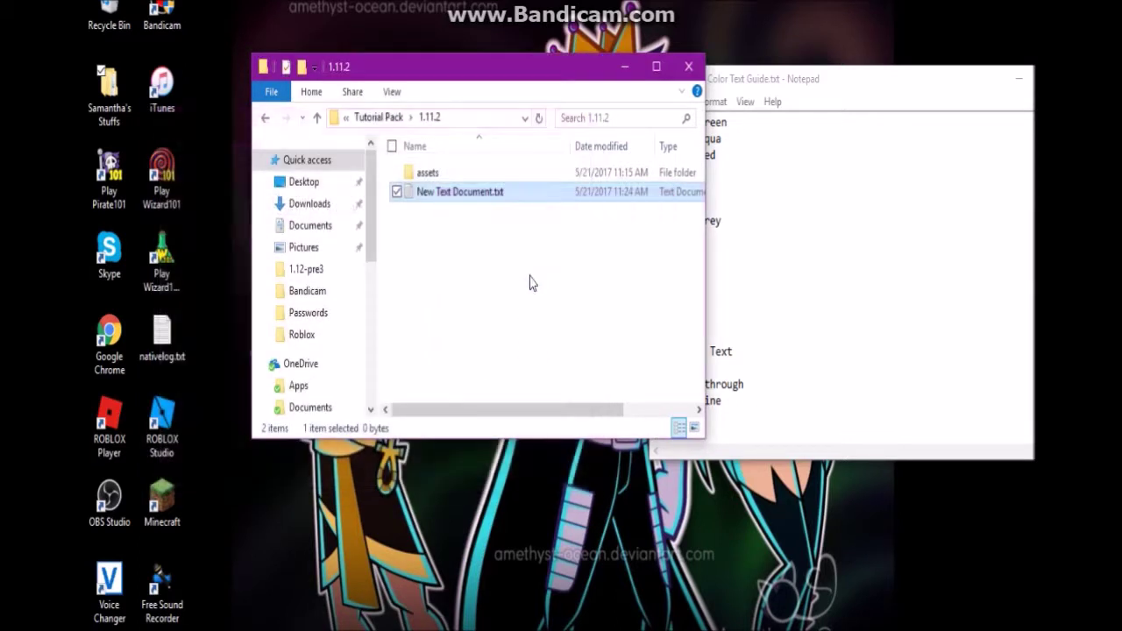
pyautogui.click(498, 200)
pyautogui.moveTo(502, 193); pyautogui.dragTo(385, 191)
pyautogui.write('pack.')
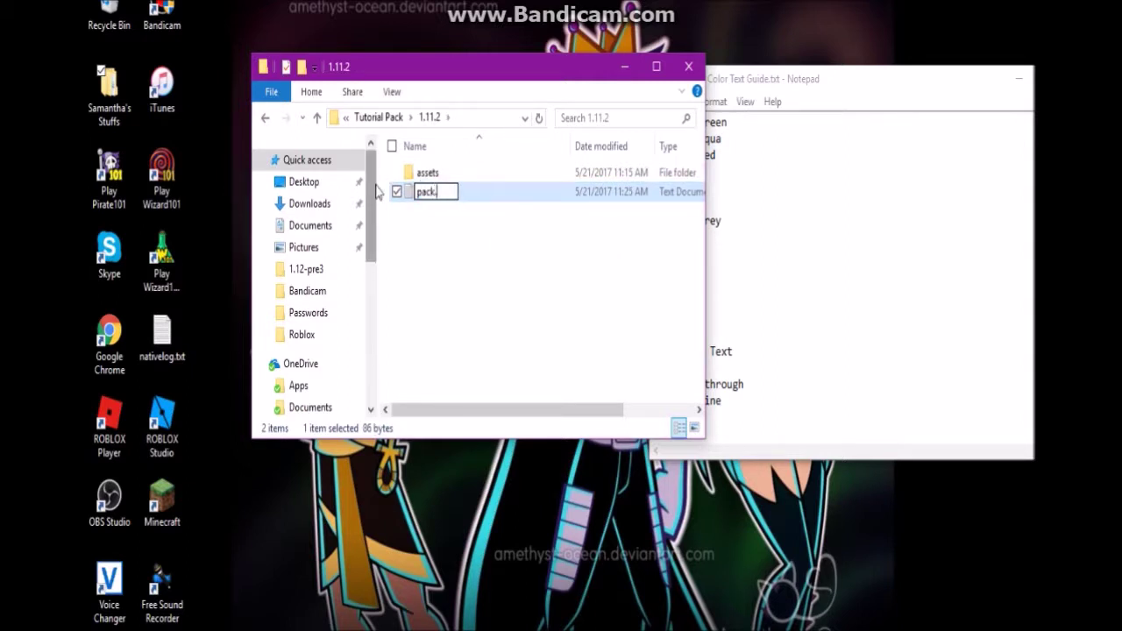
pyautogui.write('mcemta')
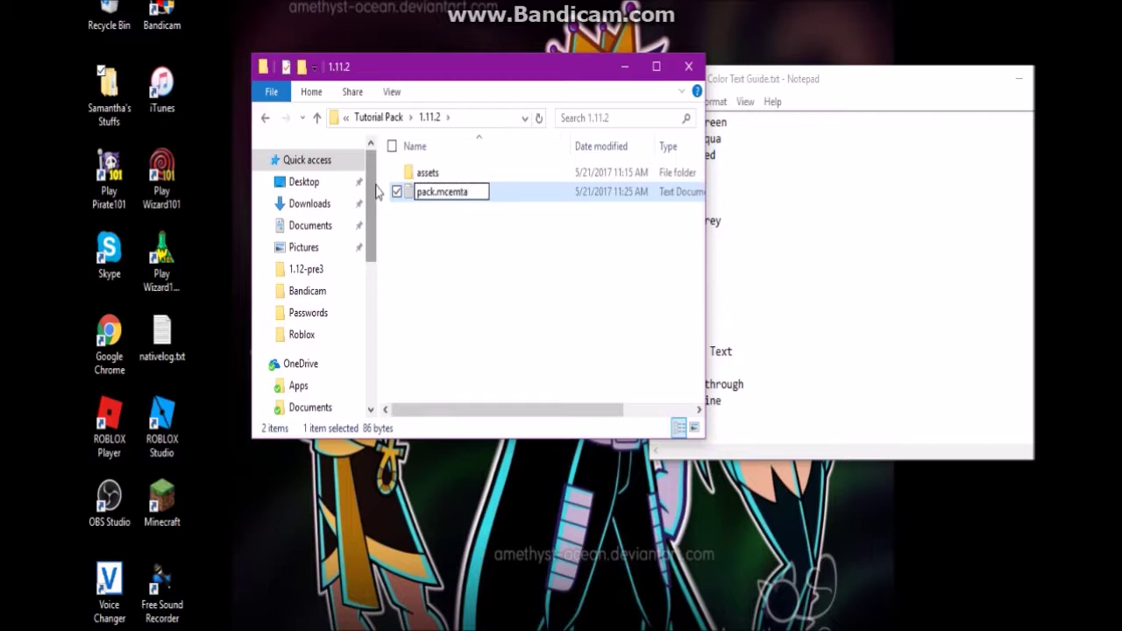
pyautogui.click(474, 242)
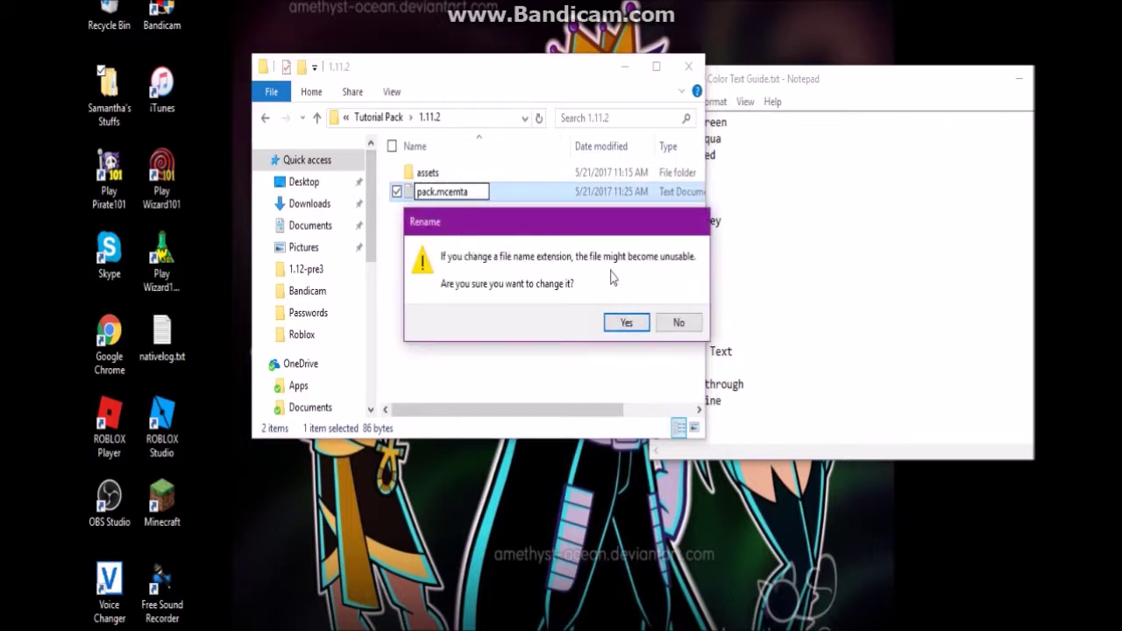
pyautogui.click(624, 324)
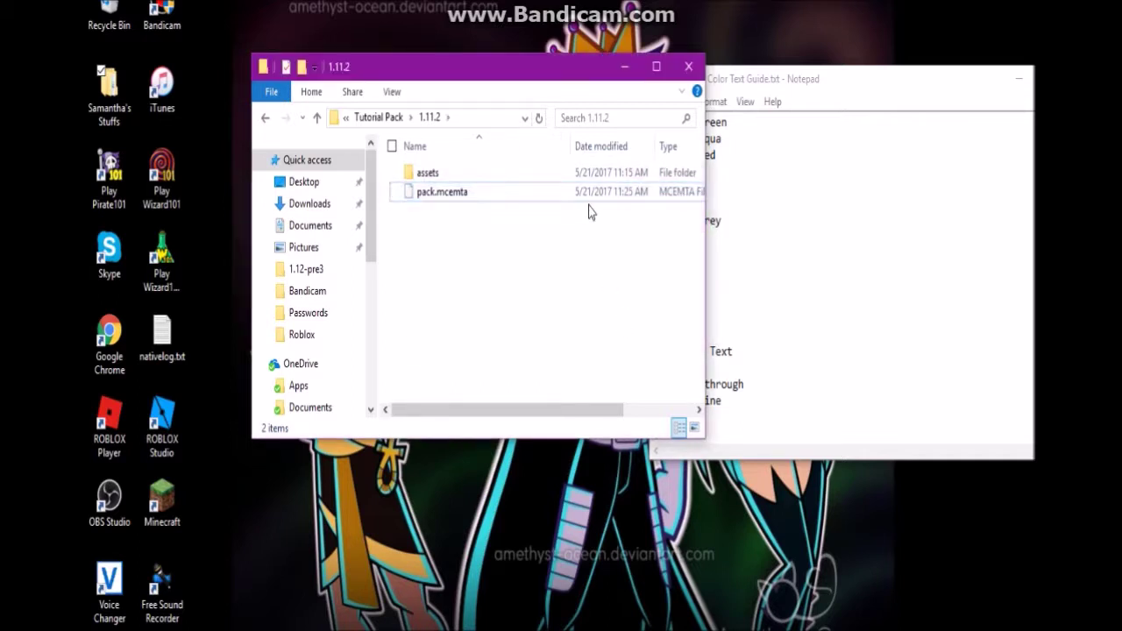
pyautogui.moveTo(457, 196)
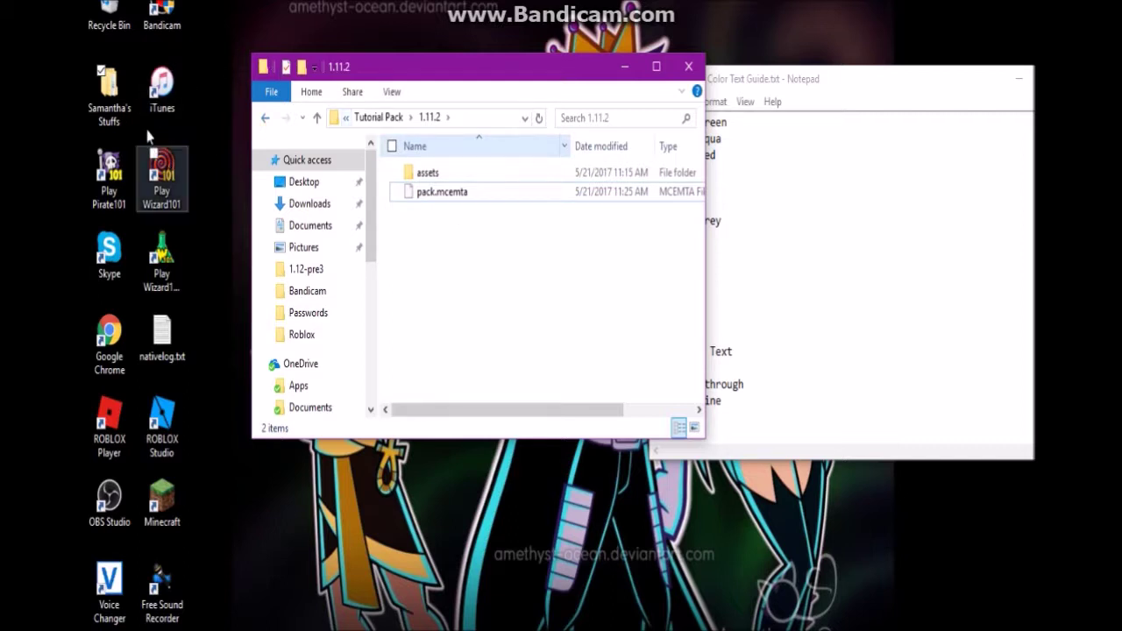
# Step: Copy the third avatar image from Pictures > Avatars
pyautogui.click(317, 248)
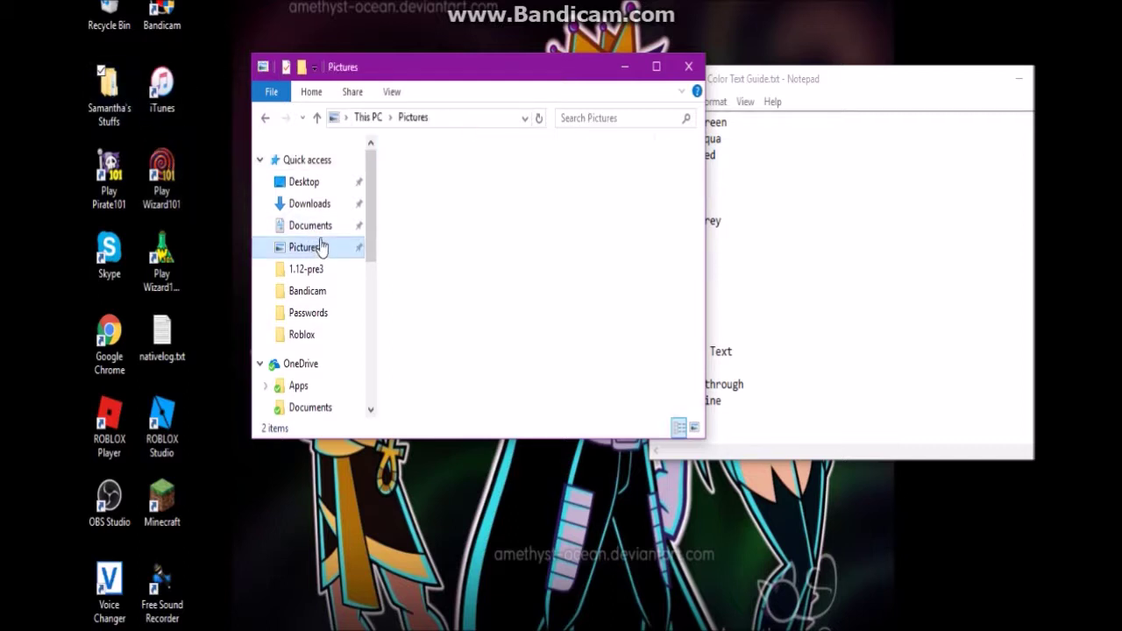
pyautogui.doubleClick(489, 219)
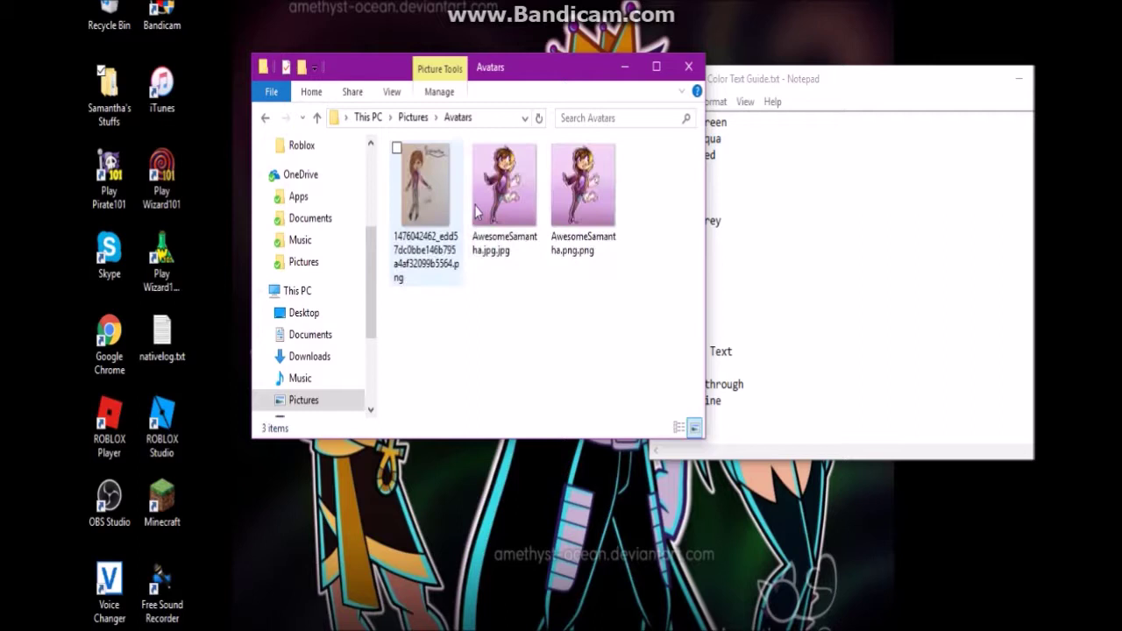
pyautogui.click(590, 205)
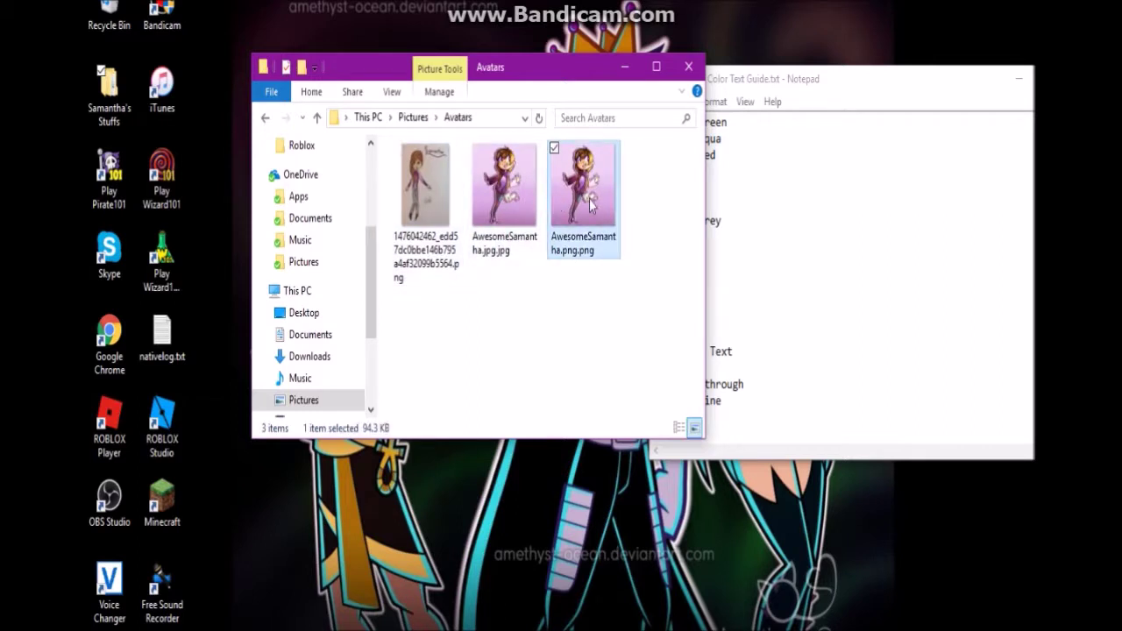
pyautogui.rightClick(590, 204)
pyautogui.click(606, 211)
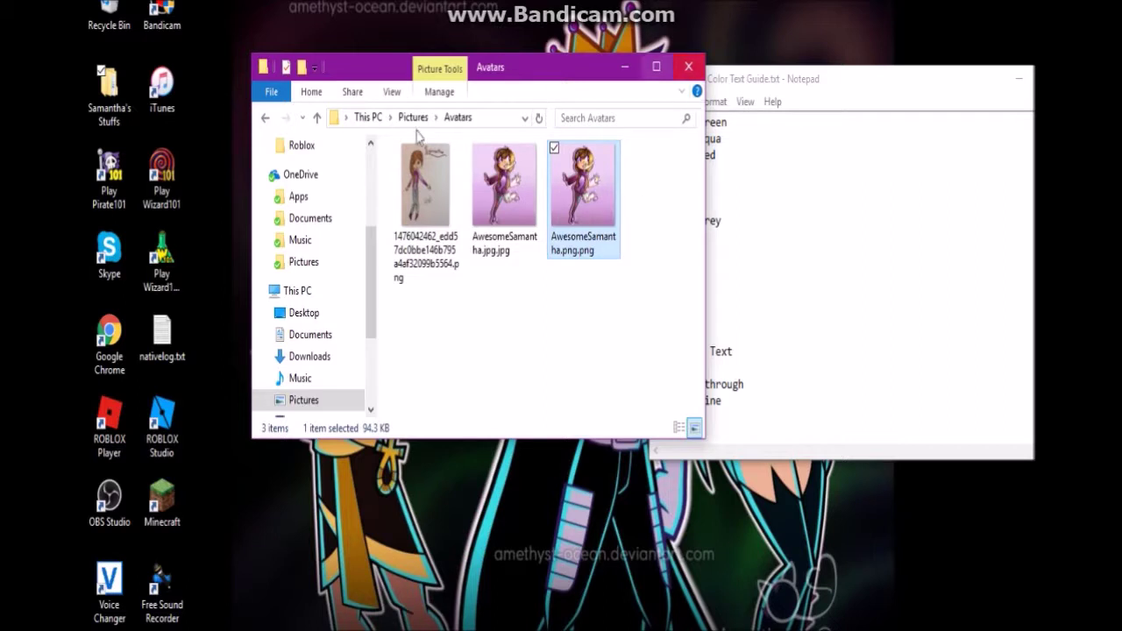
# Step: Paste the avatar into 1.11.2, remove its doubled .png extension, and select all three items
pyautogui.click(263, 118)
pyautogui.click(262, 119)
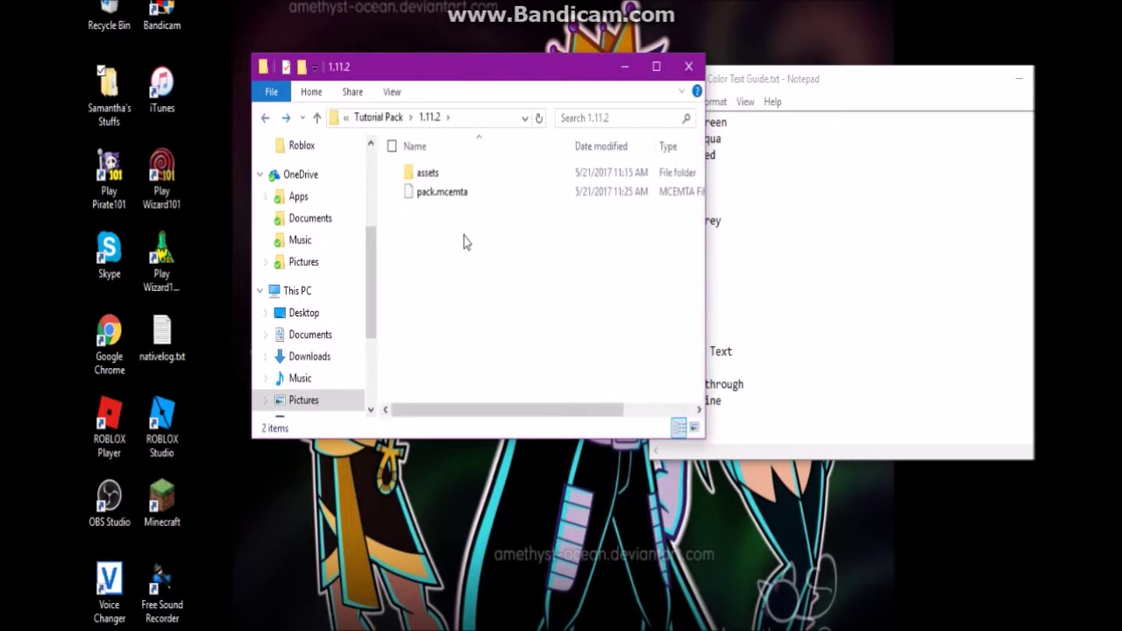
pyautogui.rightClick(467, 225)
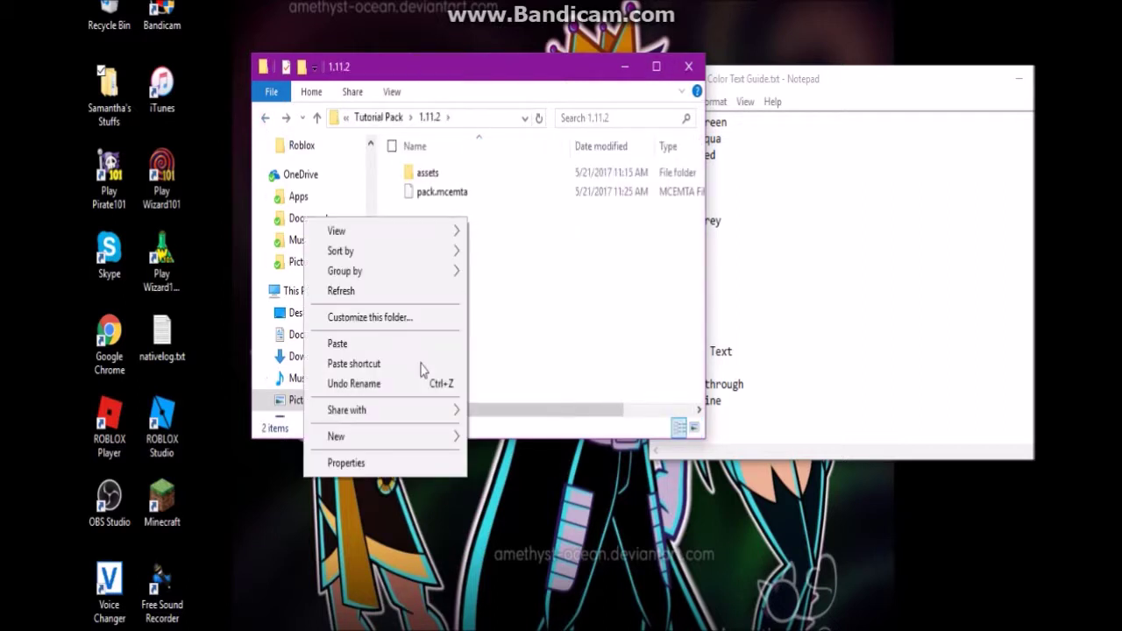
pyautogui.click(359, 344)
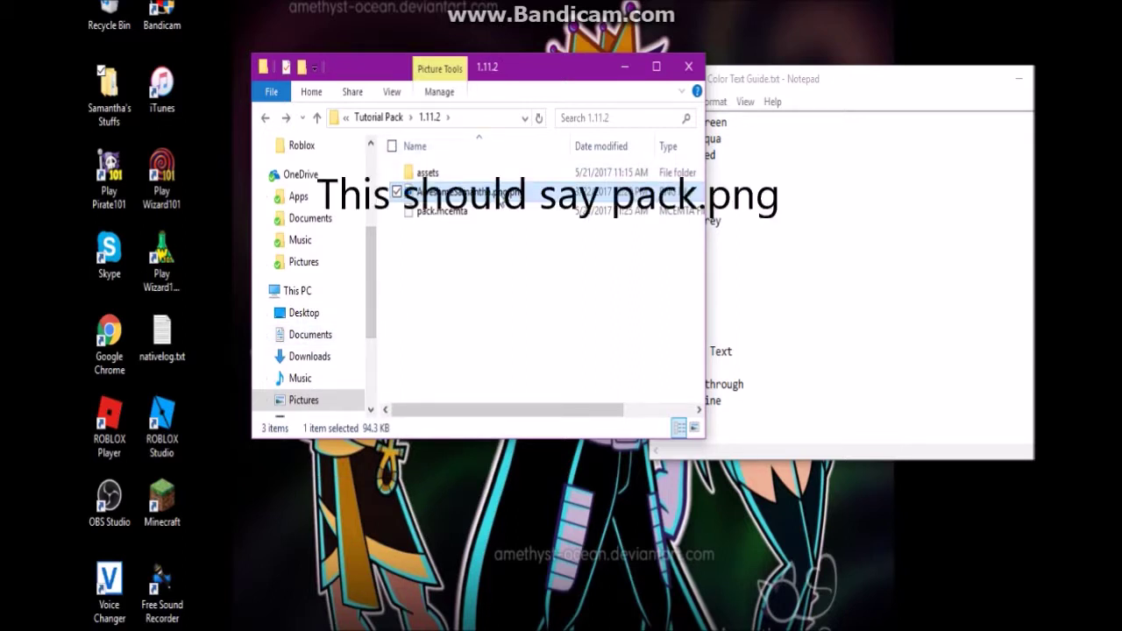
pyautogui.click(504, 195)
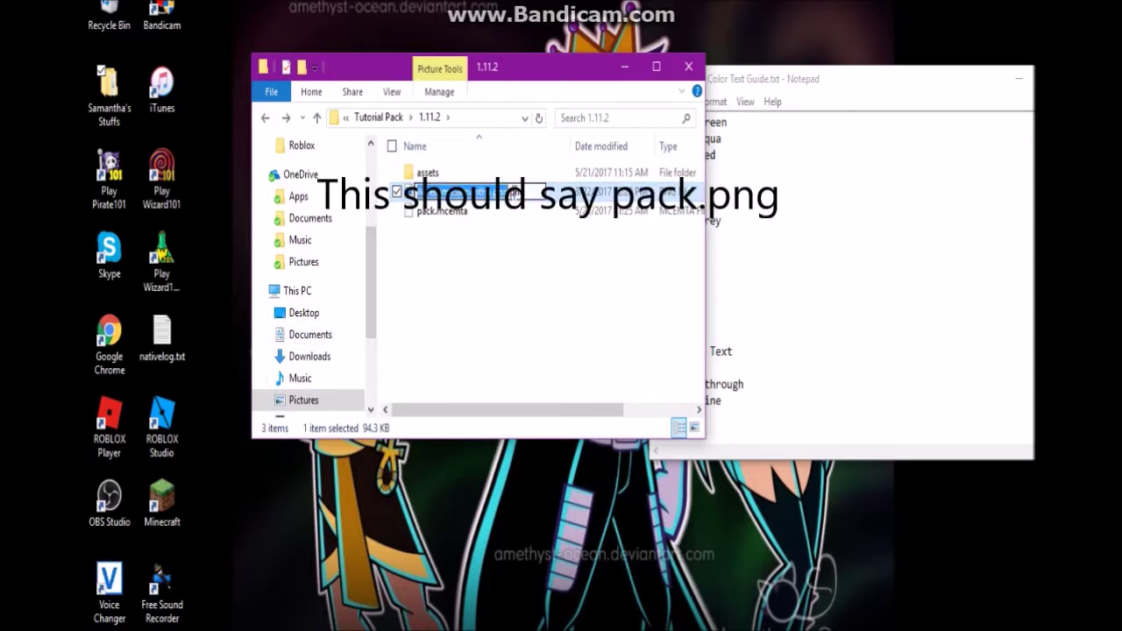
pyautogui.press('End')
pyautogui.press('BackSpace')
pyautogui.press('BackSpace')
pyautogui.press('BackSpace')
pyautogui.press('BackSpace')
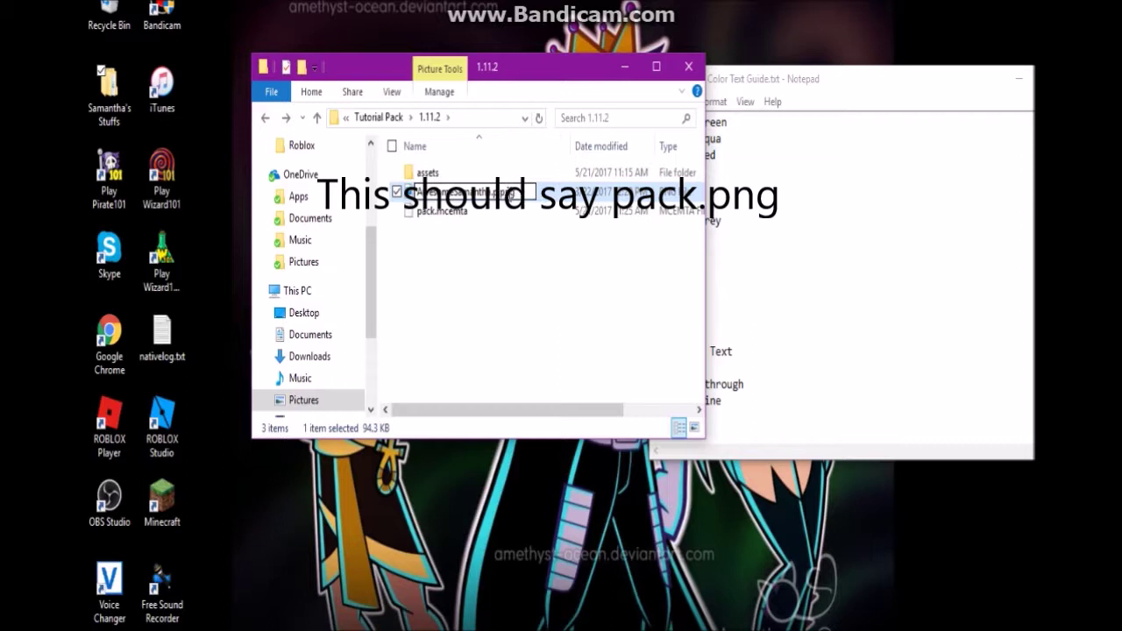
pyautogui.click(502, 300)
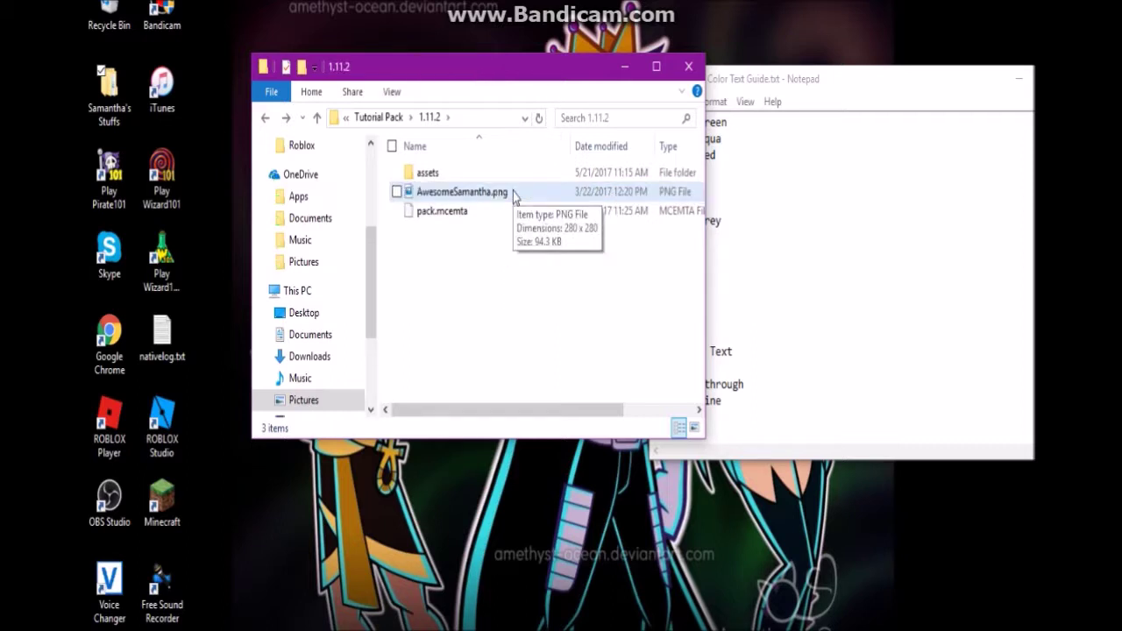
pyautogui.moveTo(462, 251); pyautogui.dragTo(434, 179)
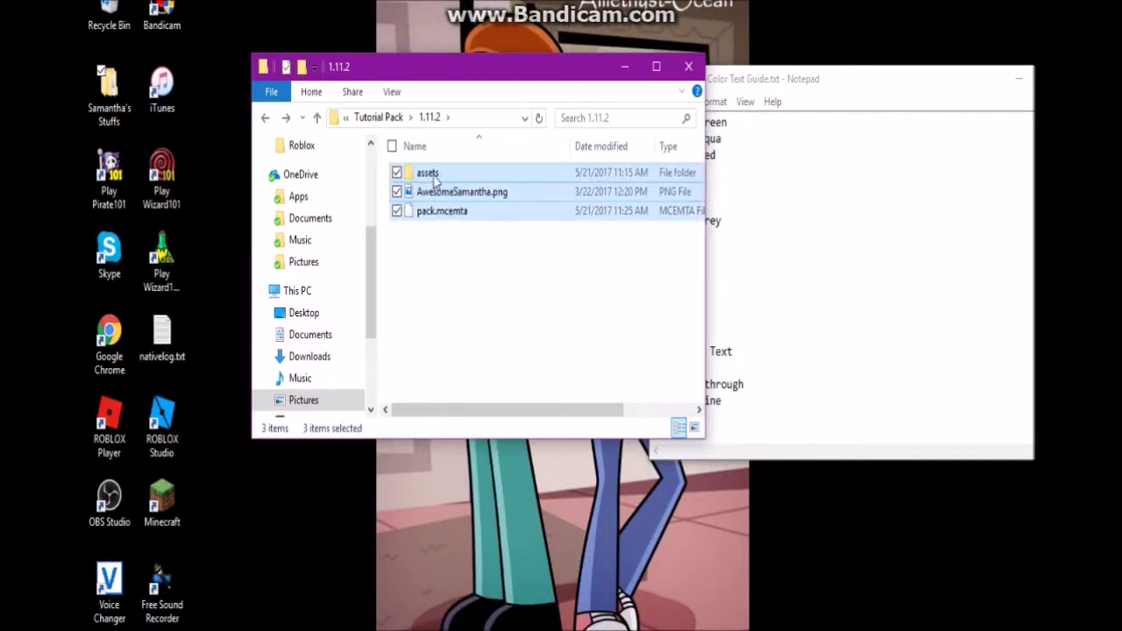
# Step: Compress assets, the PNG image and pack.mcemta with 7-Zip into TutorialPack.zip
pyautogui.rightClick(434, 182)
pyautogui.moveTo(293, 254)
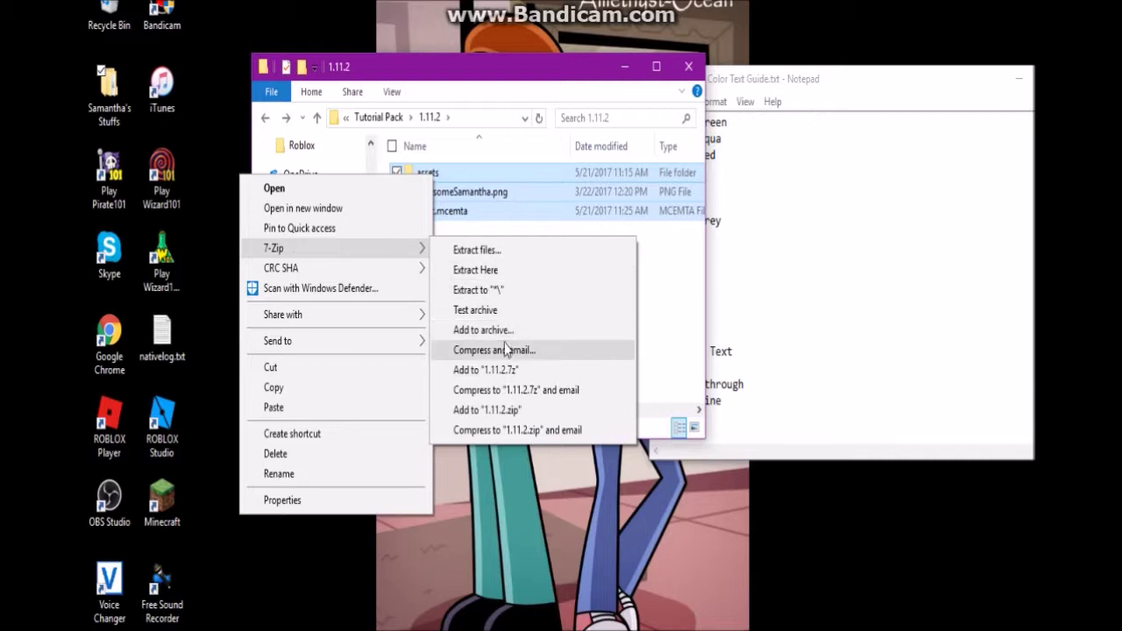
pyautogui.click(499, 330)
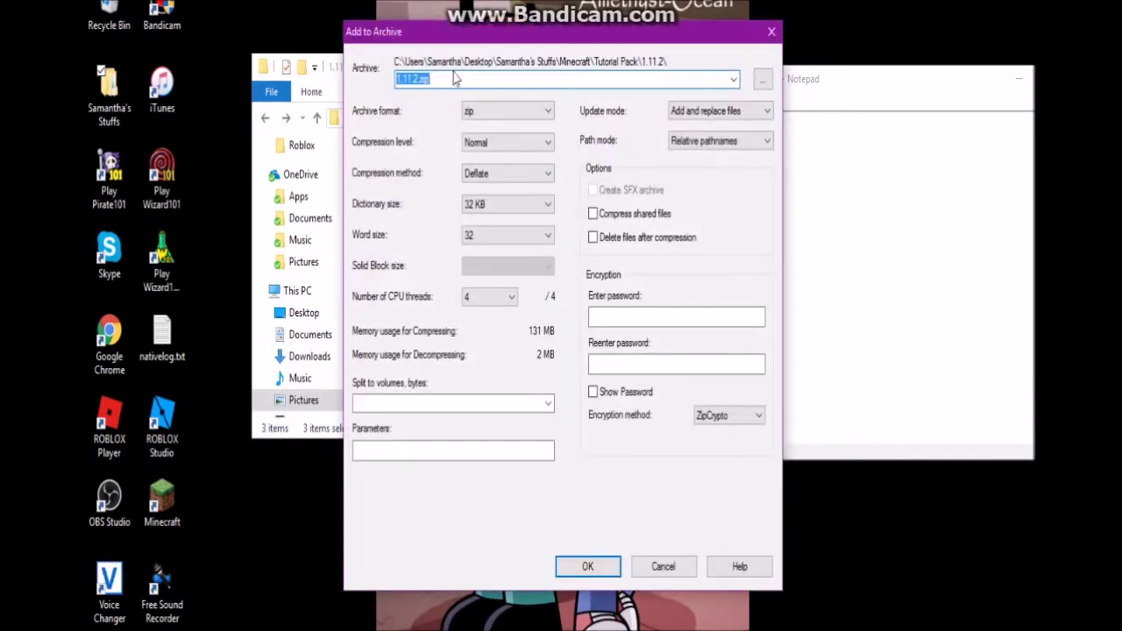
pyautogui.write('TutorialPack')
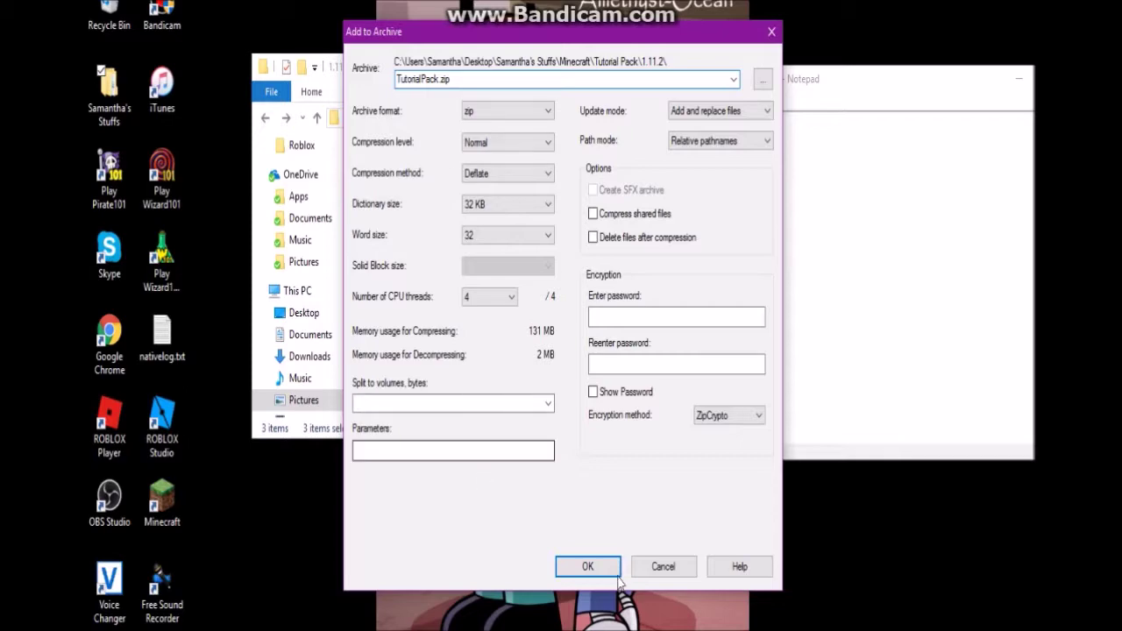
pyautogui.click(601, 565)
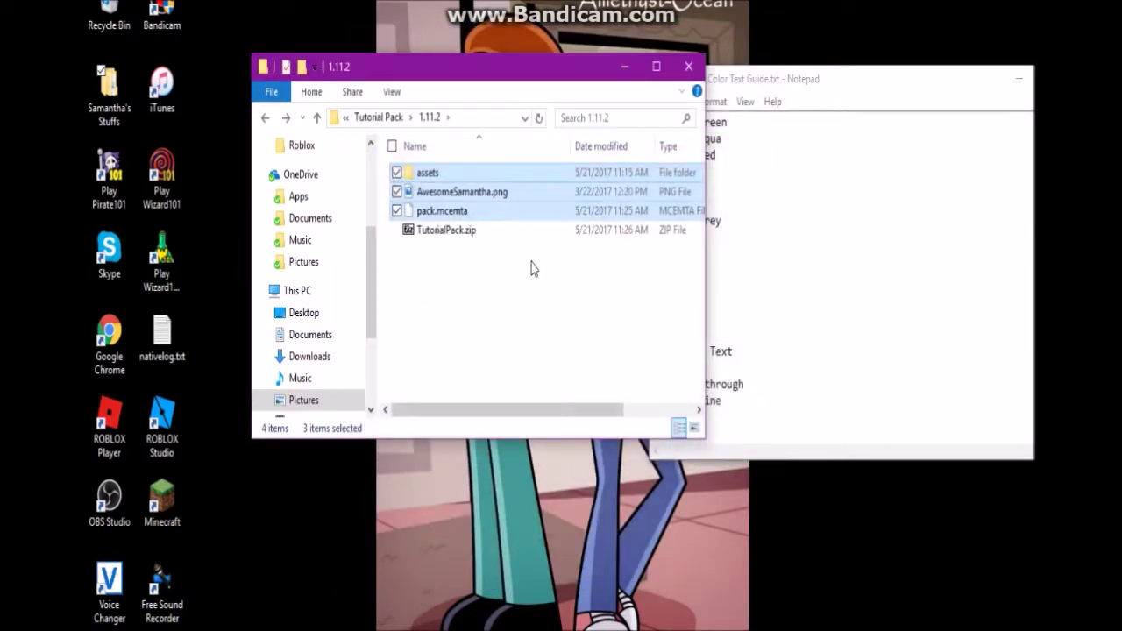
# Step: Copy TutorialPack.zip from the 1.11.2 folder
pyautogui.click(512, 239)
pyautogui.rightClick(511, 238)
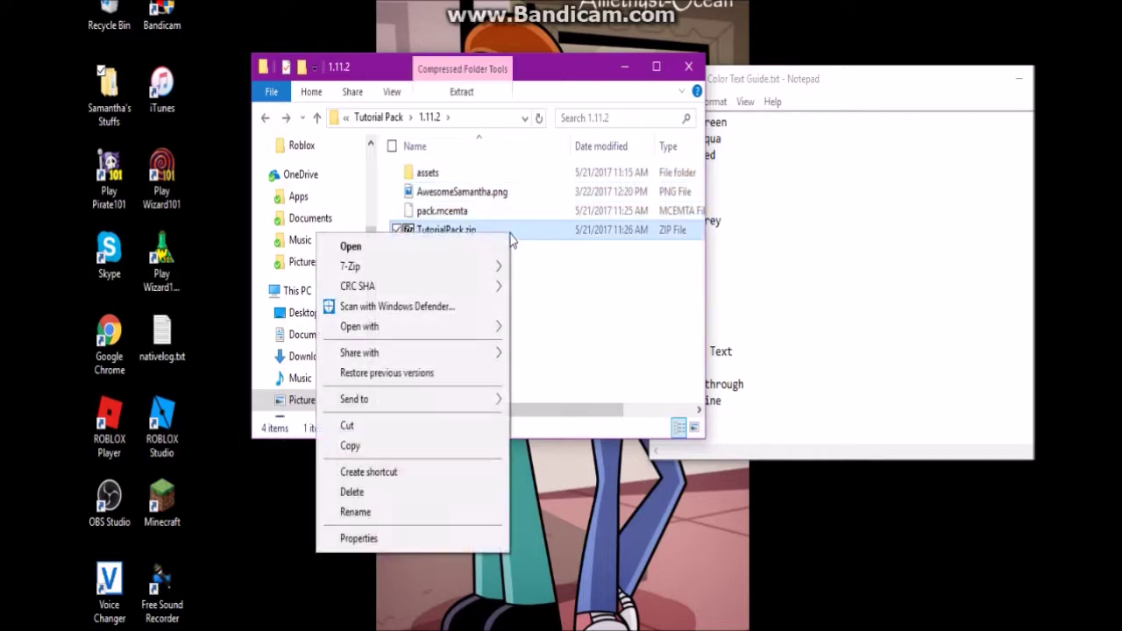
pyautogui.click(379, 448)
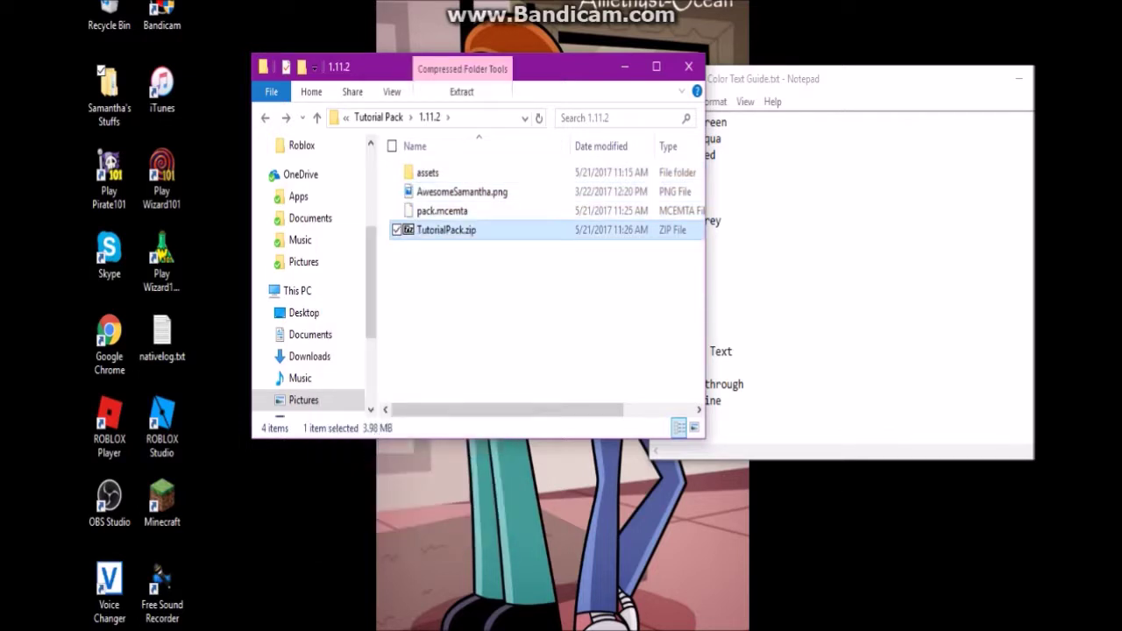
# Step: Open the %appdata% folder via system search and enter .minecraft
pyautogui.press('super')
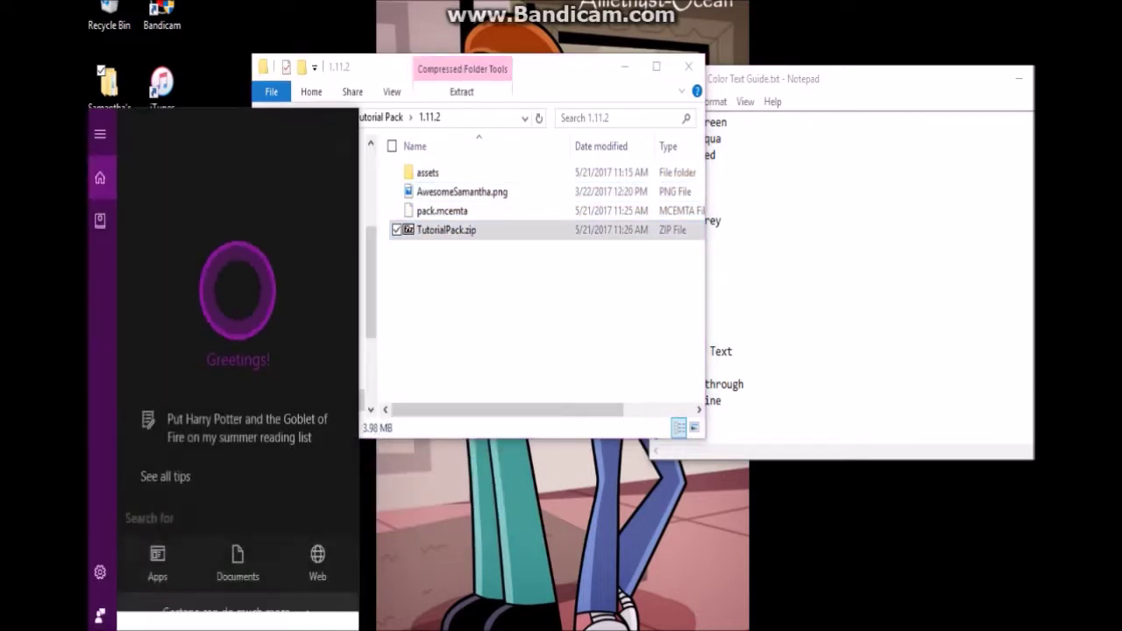
pyautogui.write('%appdata%')
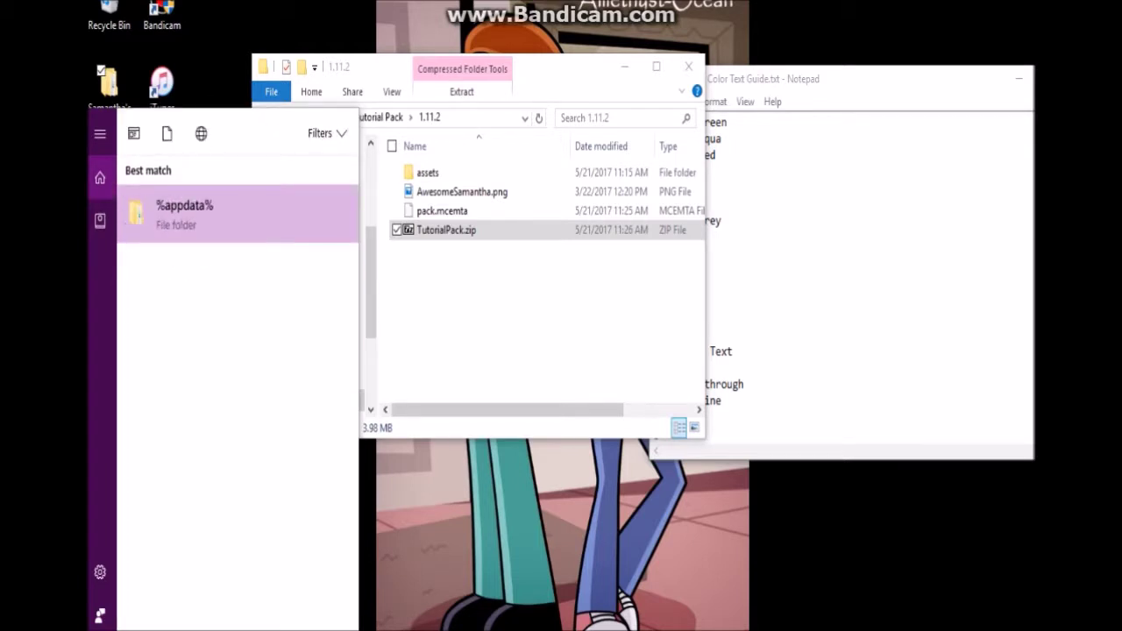
pyautogui.press('Return')
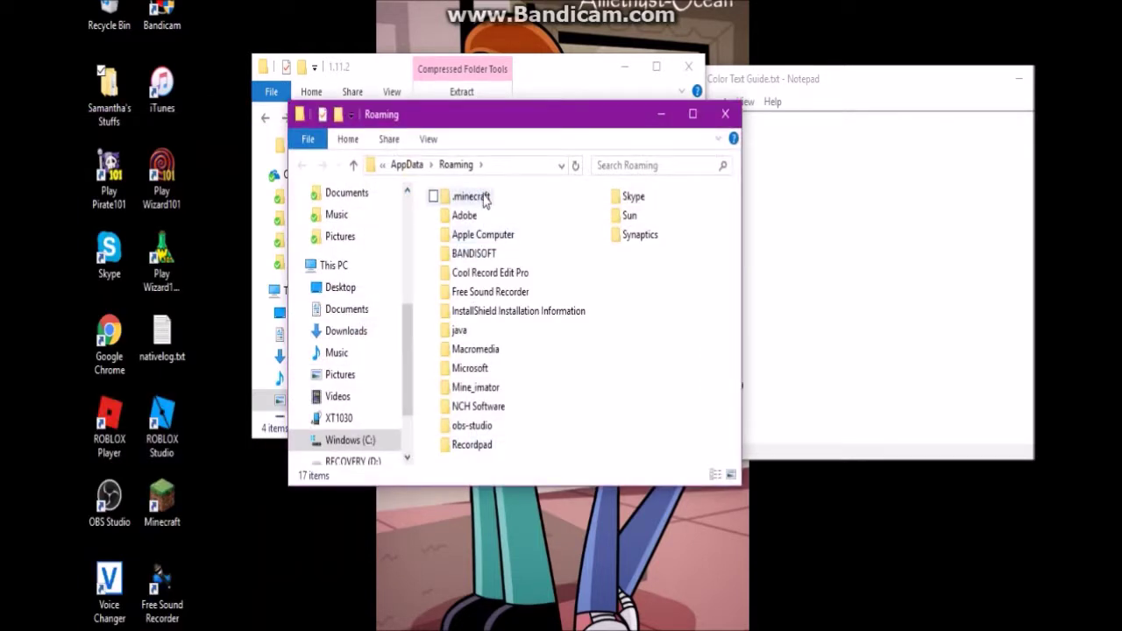
pyautogui.doubleClick(483, 198)
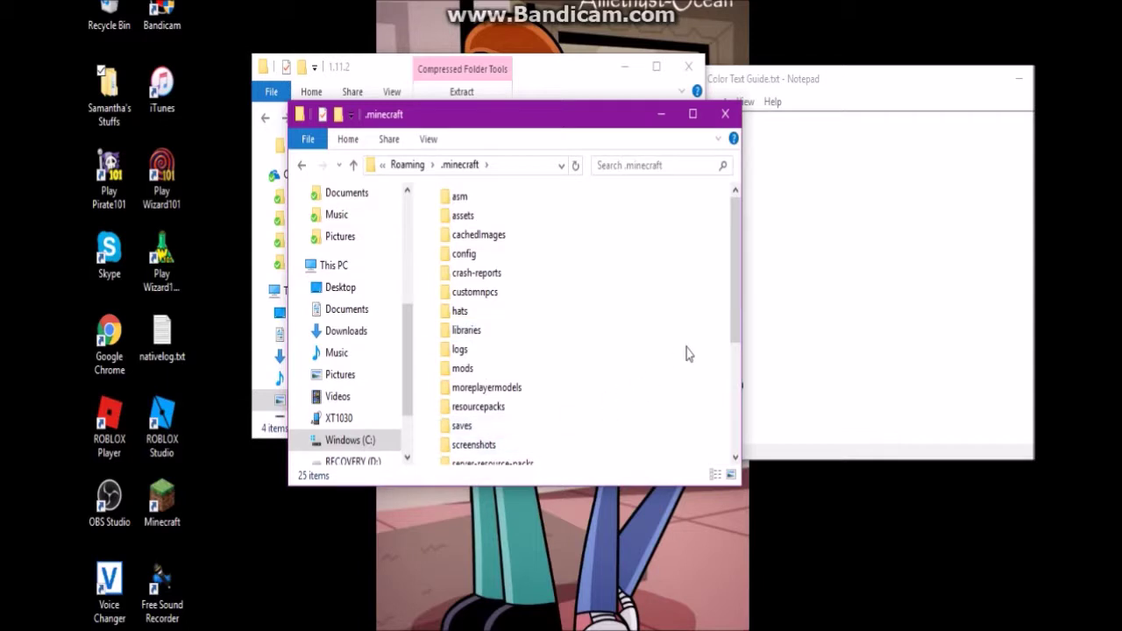
# Step: Paste TutorialPack.zip into the .minecraft resourcepacks folder
pyautogui.doubleClick(493, 407)
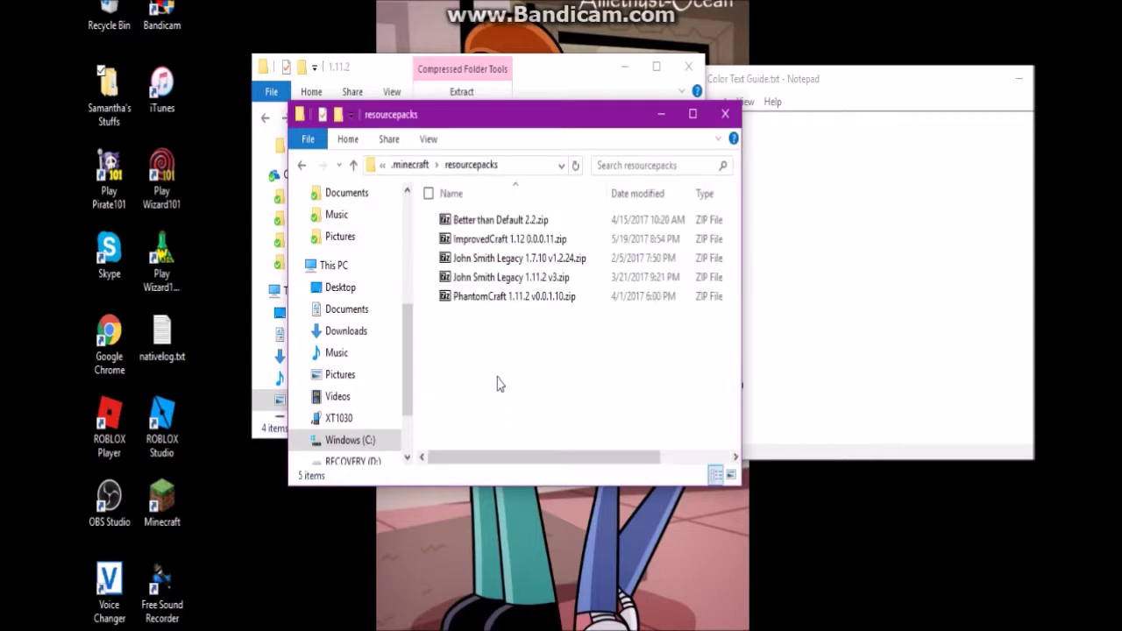
pyautogui.rightClick(496, 358)
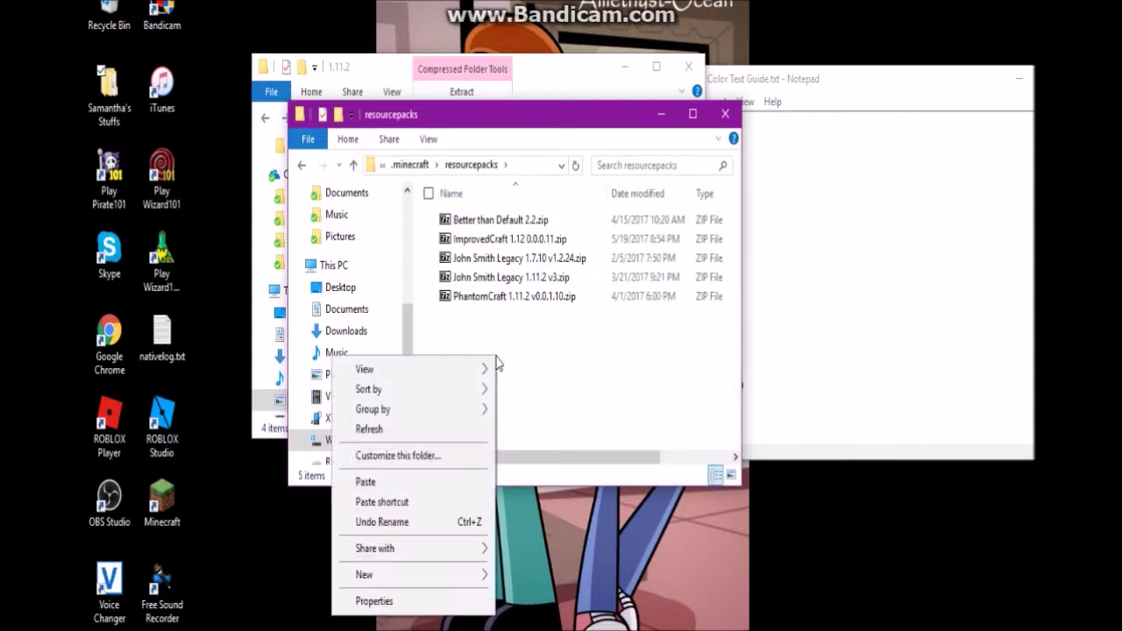
pyautogui.click(386, 478)
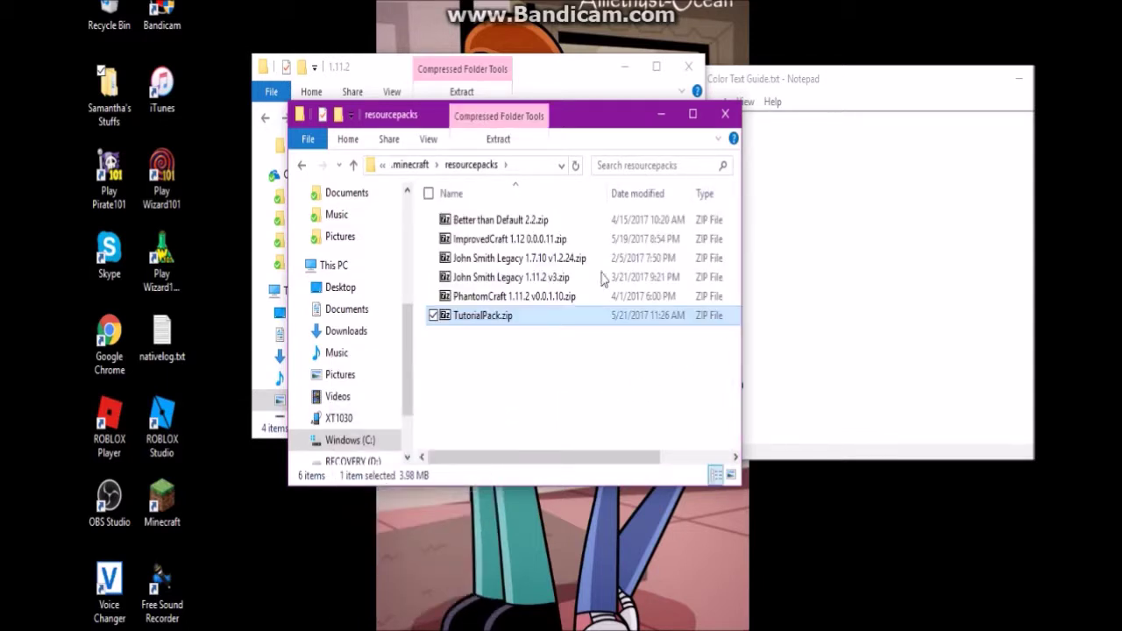
# Step: Close the resourcepacks window, the colour code notes and the remaining Explorer window
pyautogui.click(725, 114)
pyautogui.scroll(2, 729, 118)
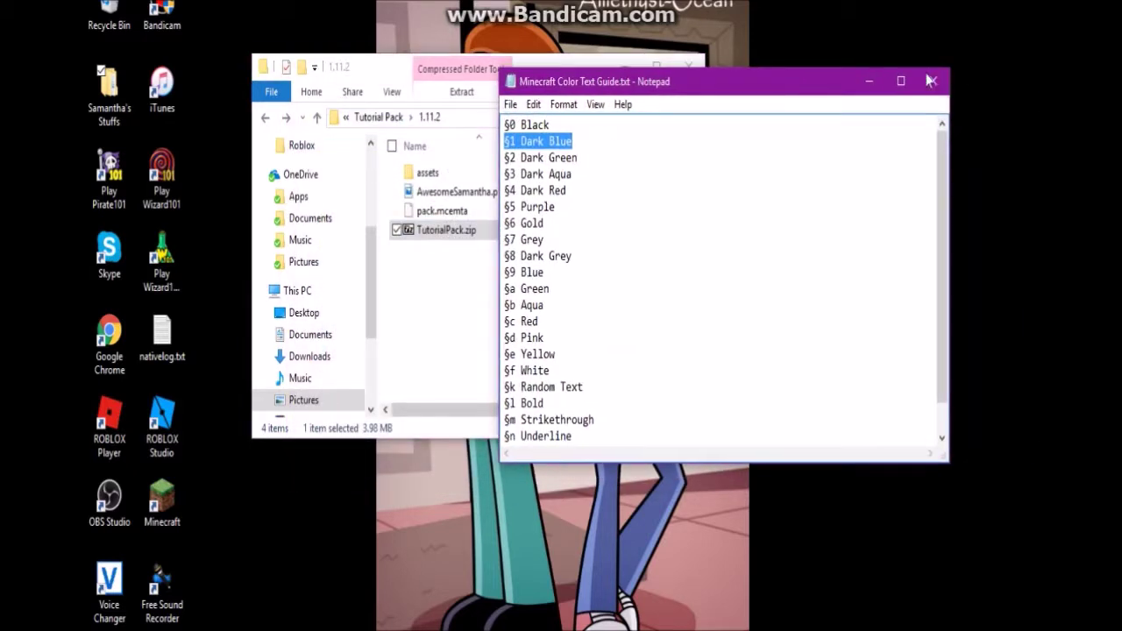
pyautogui.click(930, 81)
pyautogui.click(689, 66)
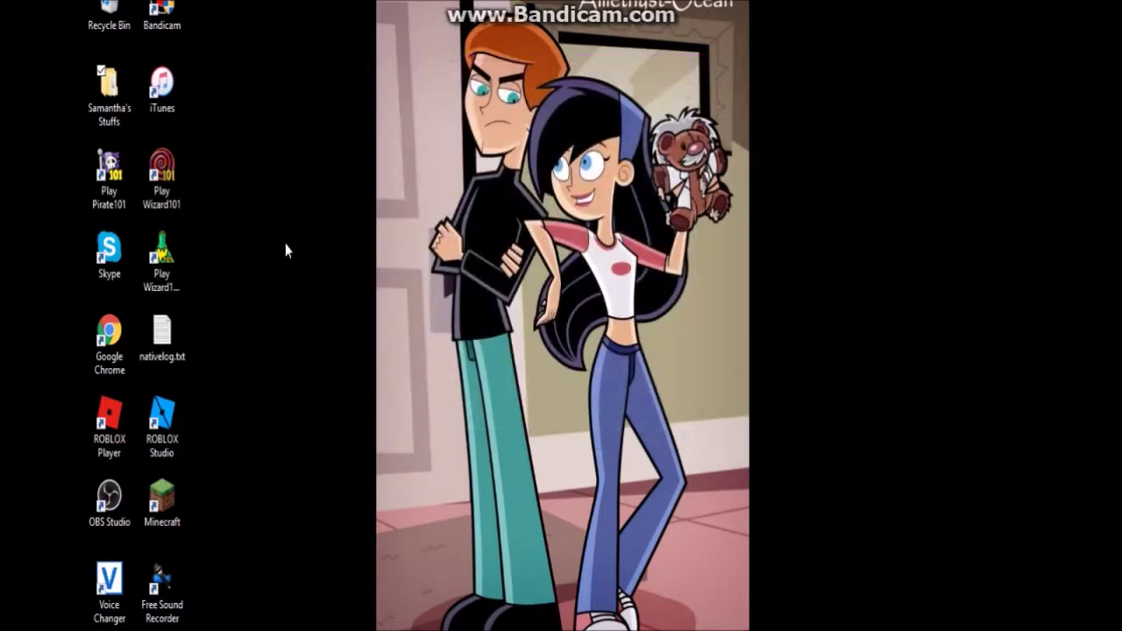
# Step: Launch Minecraft from the desktop and play the Latest release 1.11.2
pyautogui.doubleClick(174, 502)
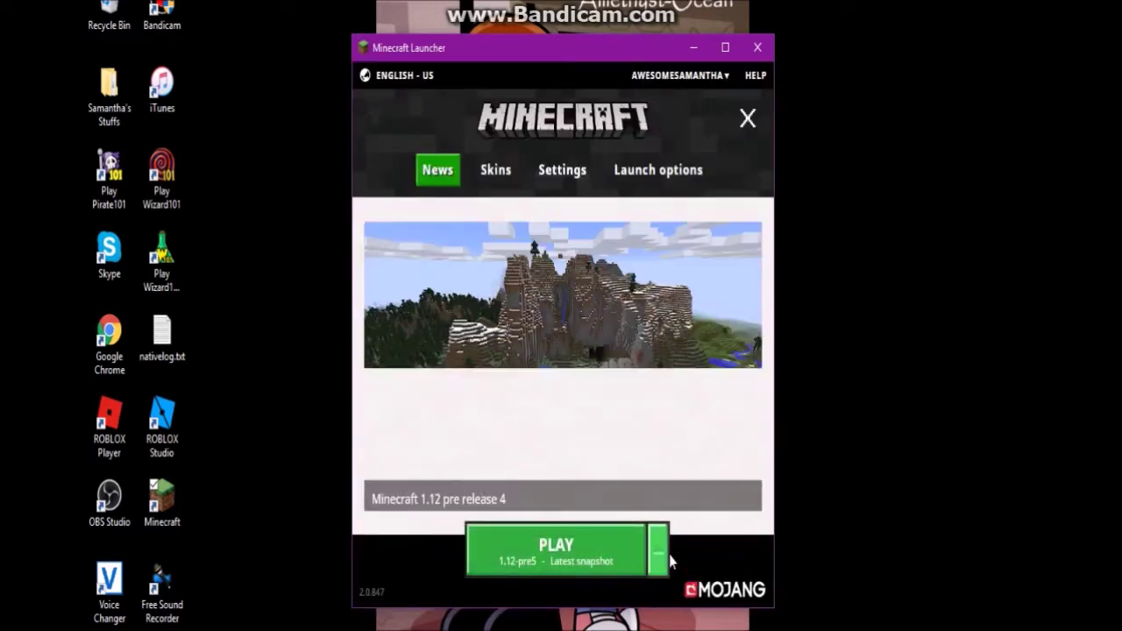
pyautogui.click(656, 550)
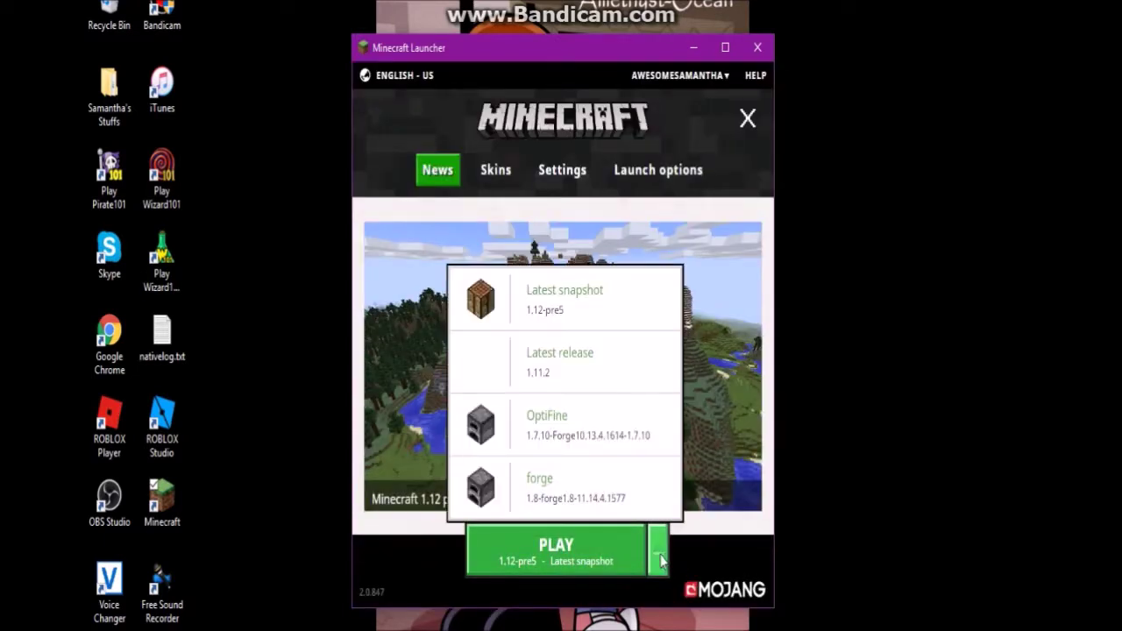
pyautogui.click(623, 358)
pyautogui.click(556, 551)
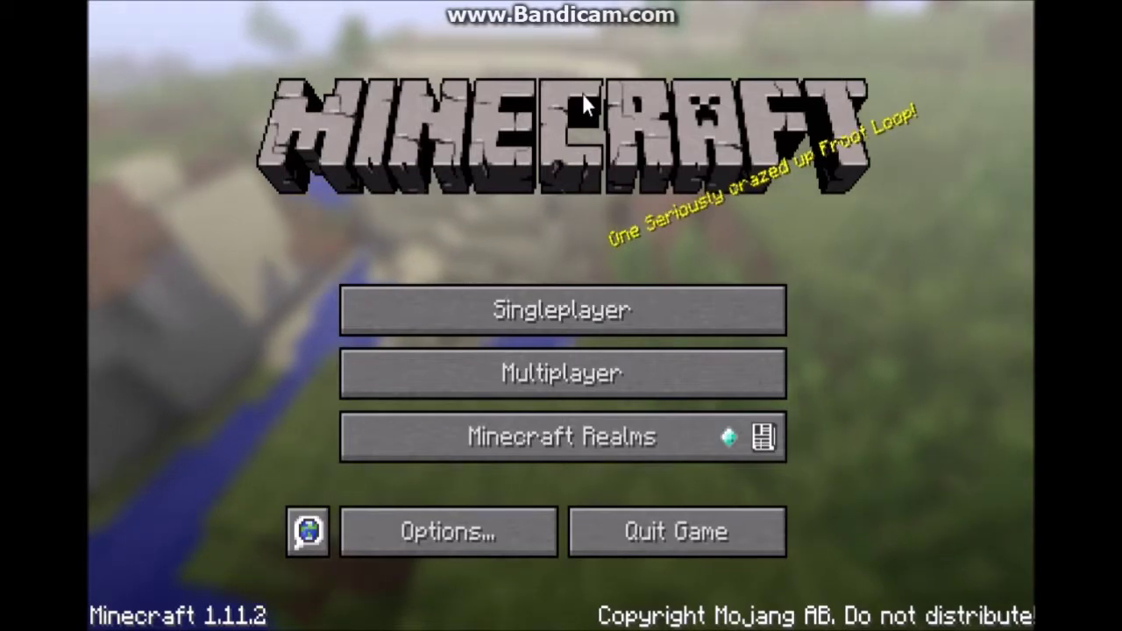
# Step: Enable TutorialPack.zip in Options > Resource Packs and return to the title screen
pyautogui.click(412, 520)
pyautogui.click(418, 438)
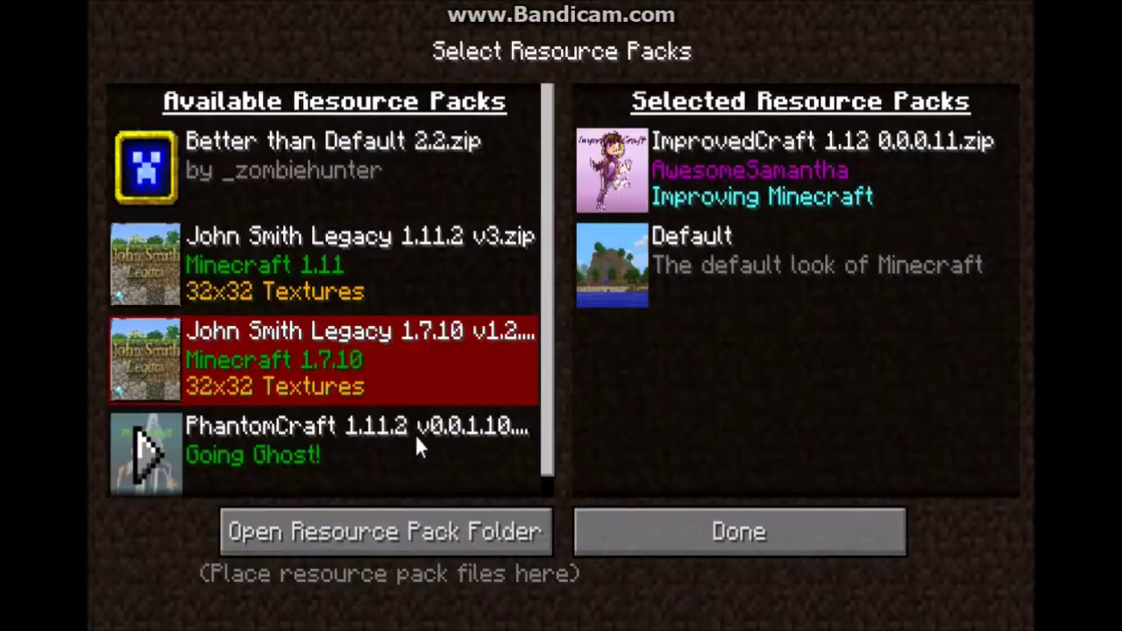
pyautogui.moveTo(549, 266); pyautogui.dragTo(539, 201)
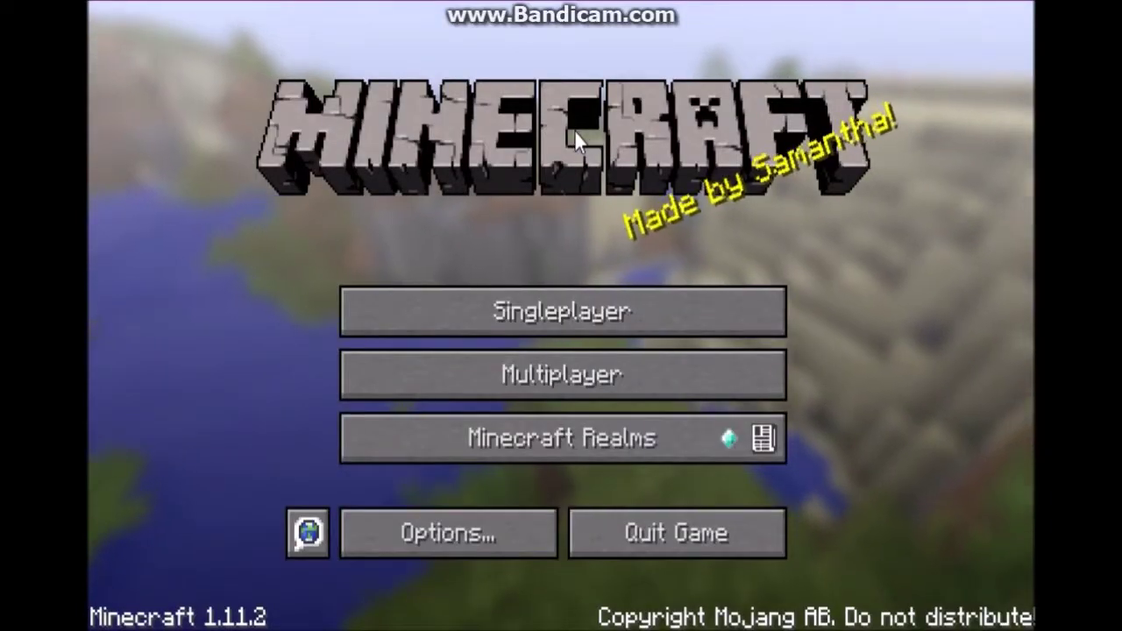
pyautogui.click(418, 543)
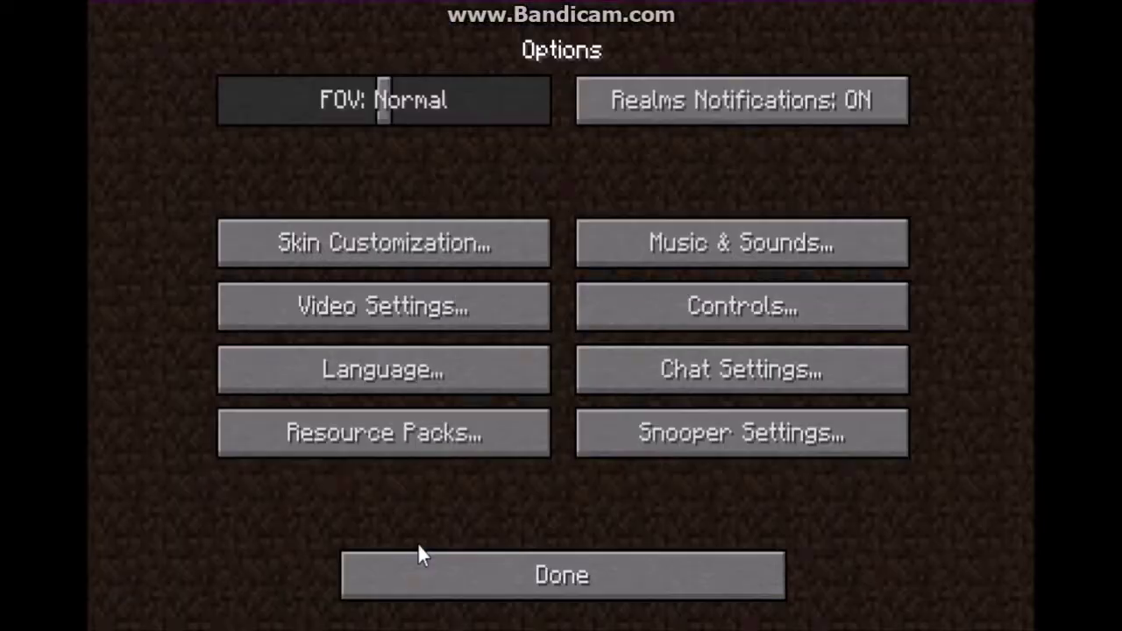
pyautogui.click(454, 433)
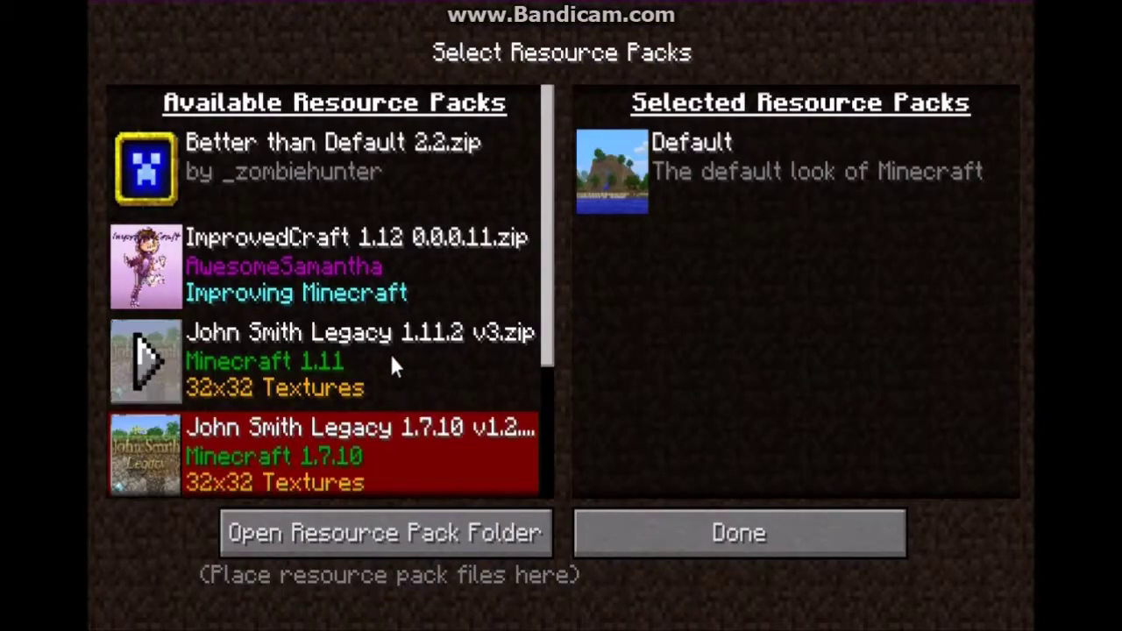
pyautogui.moveTo(546, 311); pyautogui.dragTo(540, 459)
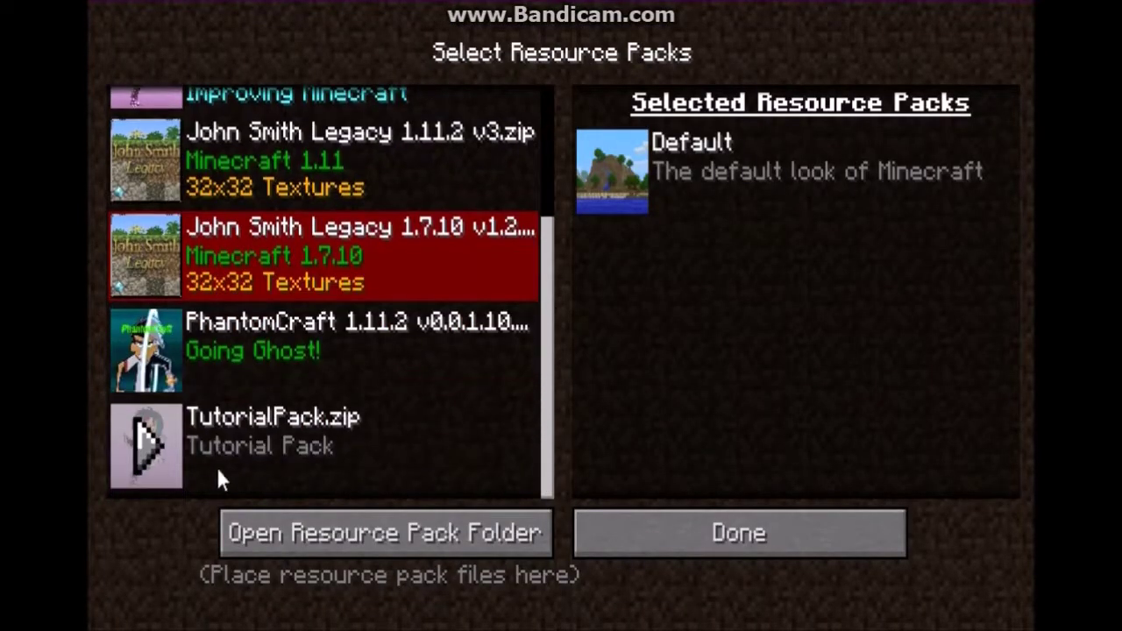
pyautogui.click(155, 447)
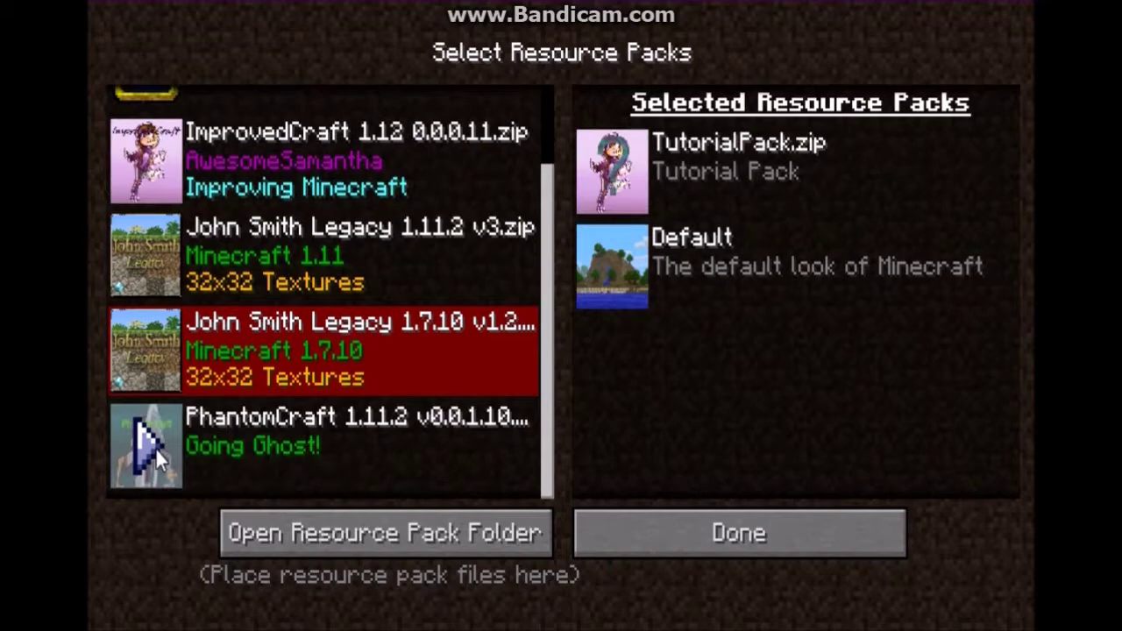
pyautogui.click(779, 553)
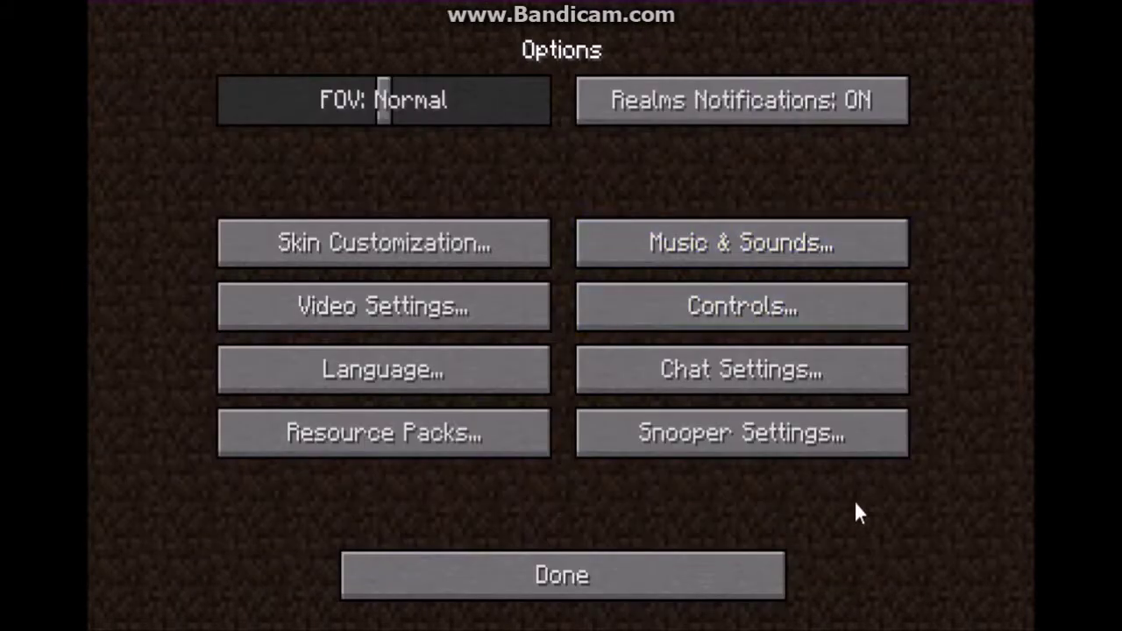
pyautogui.click(637, 577)
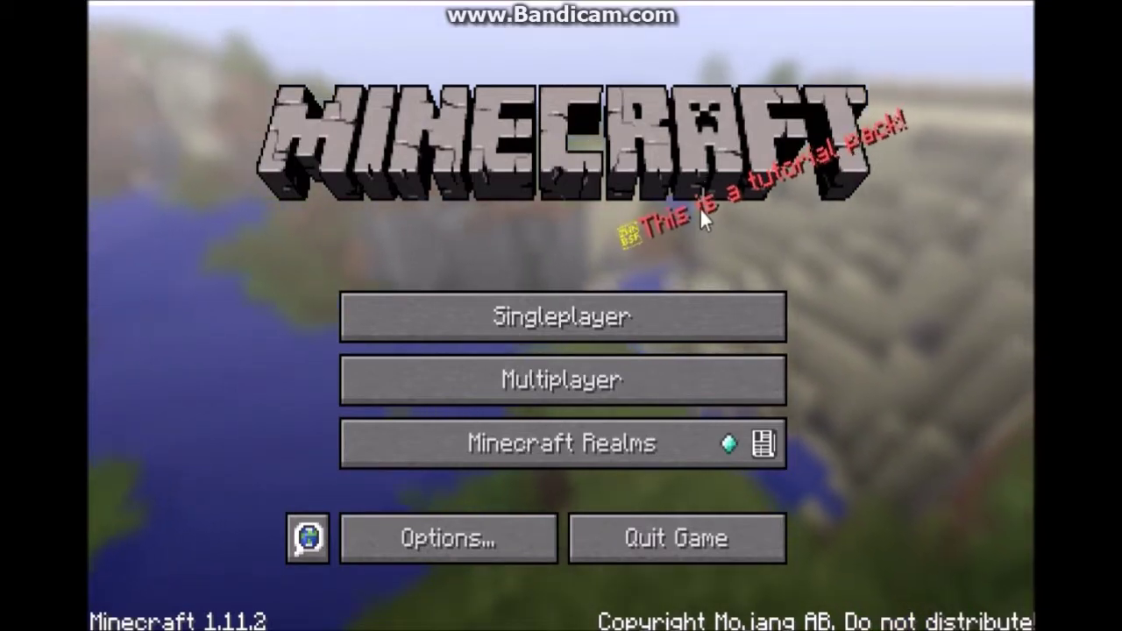
# Step: Load the New World singleplayer save, accepting the 1.12-pre5 version warning
pyautogui.click(687, 297)
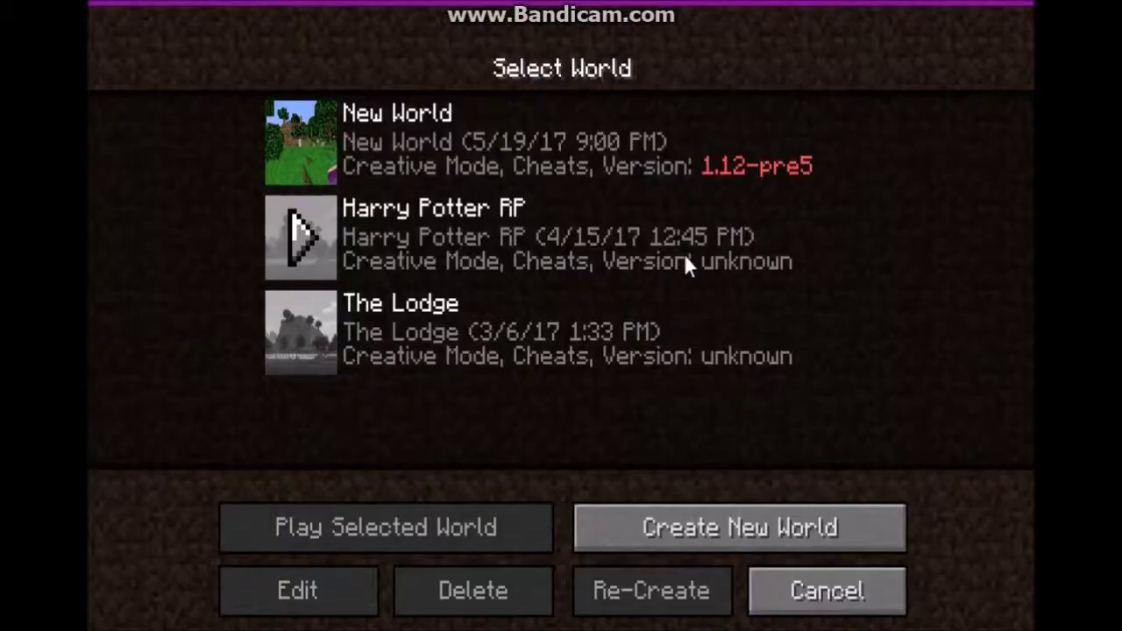
pyautogui.doubleClick(683, 159)
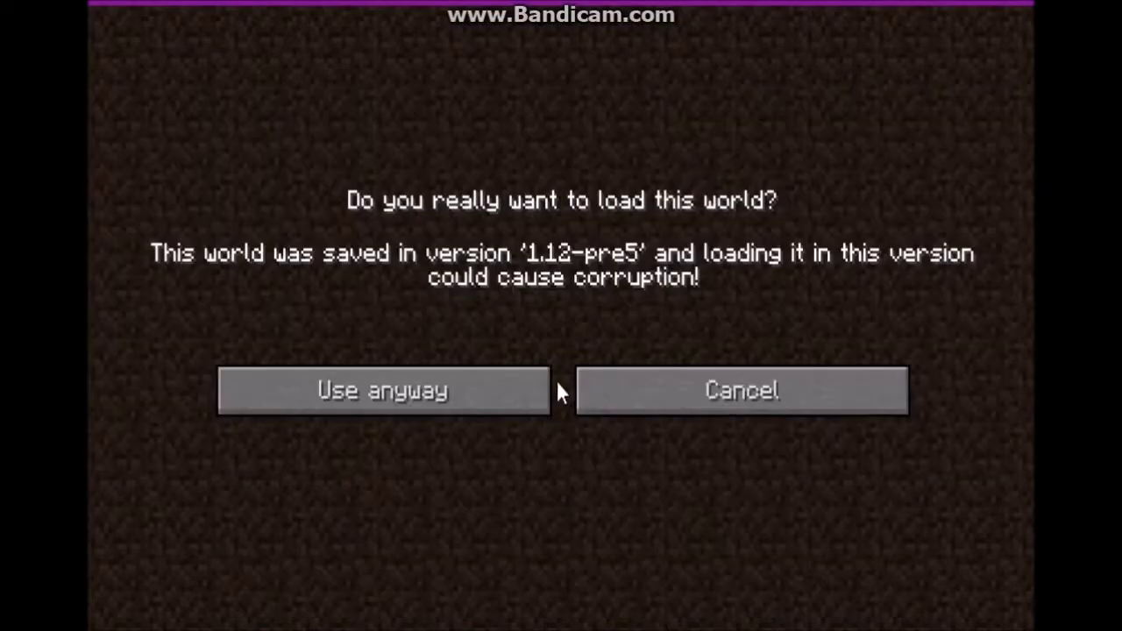
pyautogui.click(496, 394)
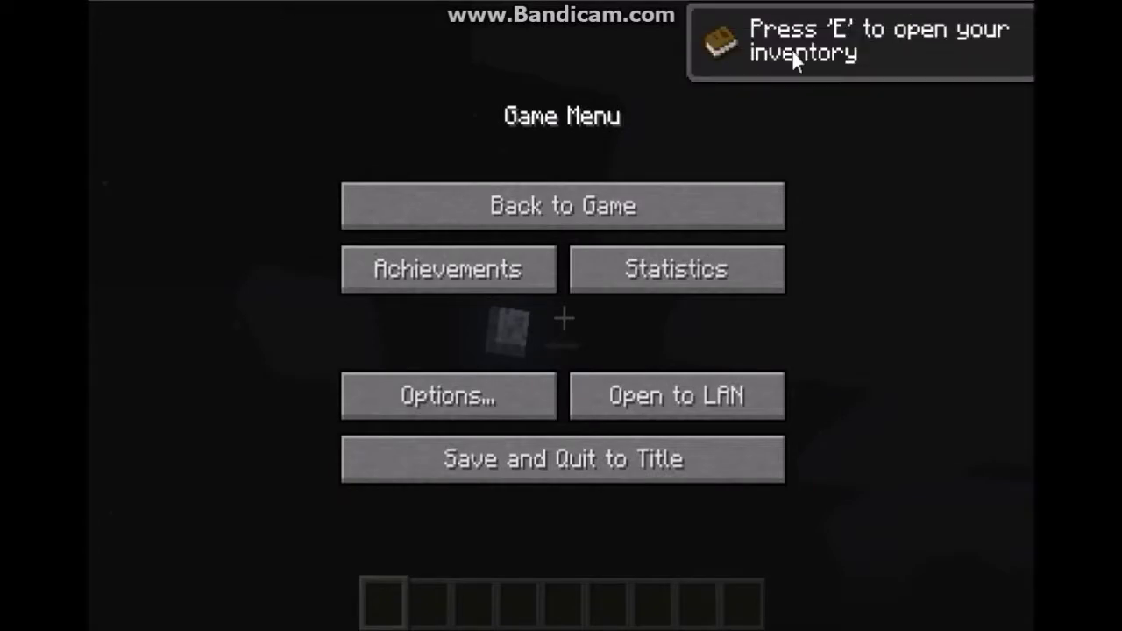
# Step: Resume the game and run /time set 1000 to make it daytime
pyautogui.click(687, 203)
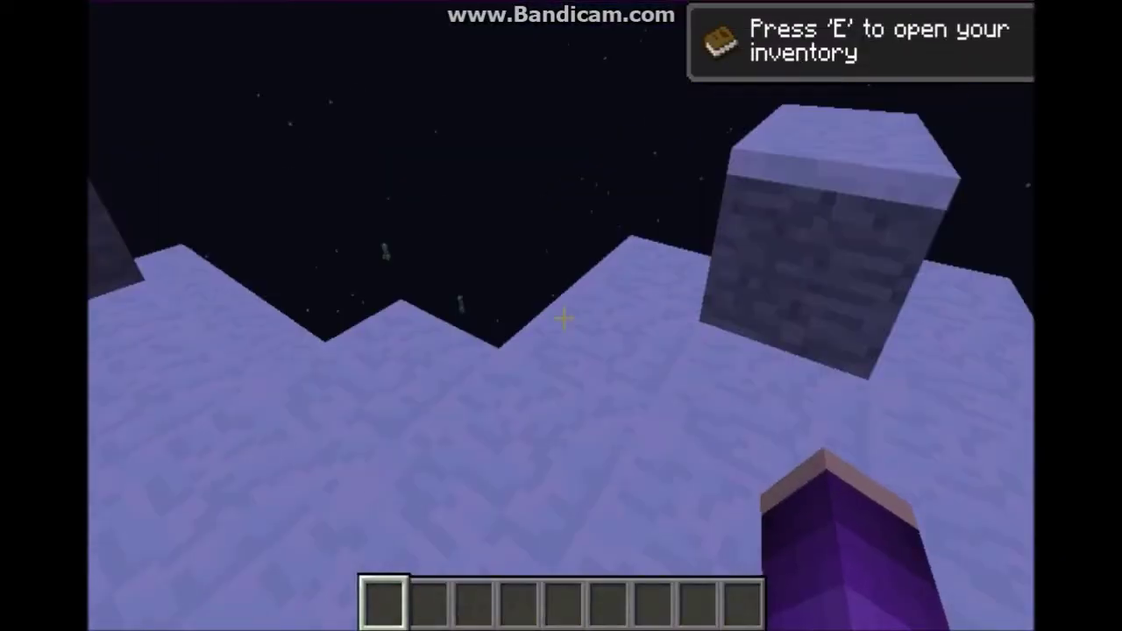
pyautogui.press('/')
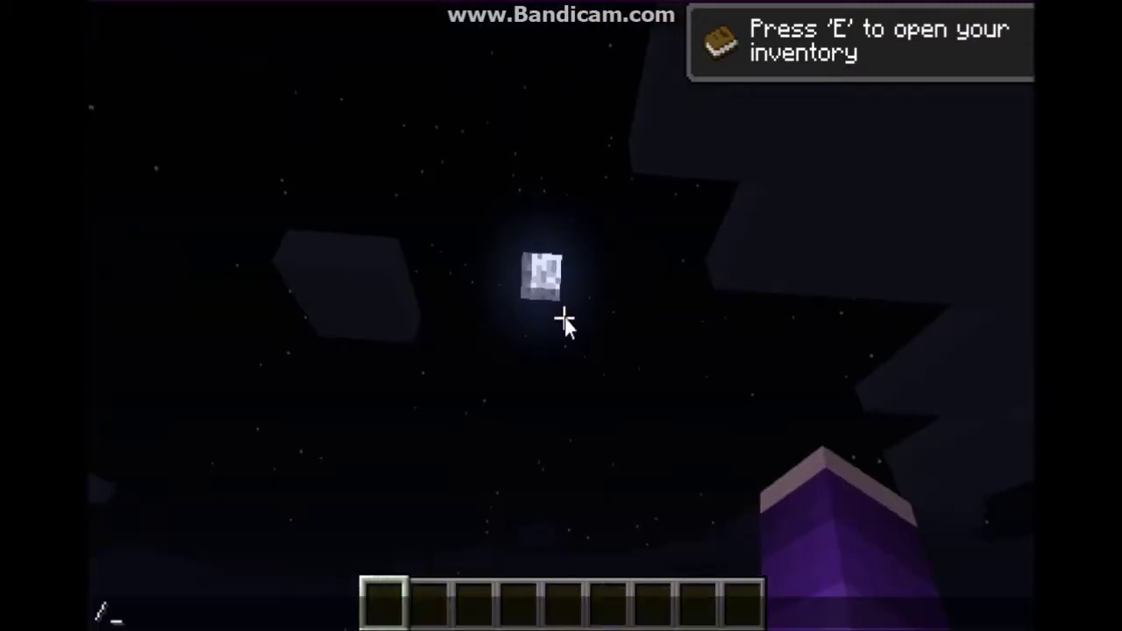
pyautogui.write('time set 1000')
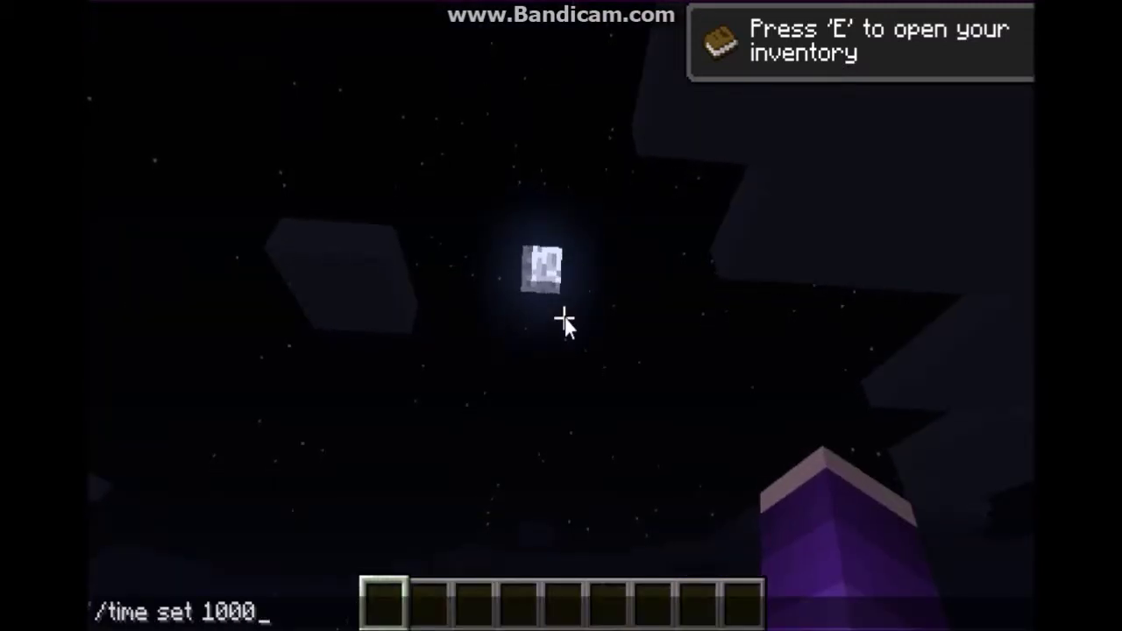
pyautogui.press('Return')
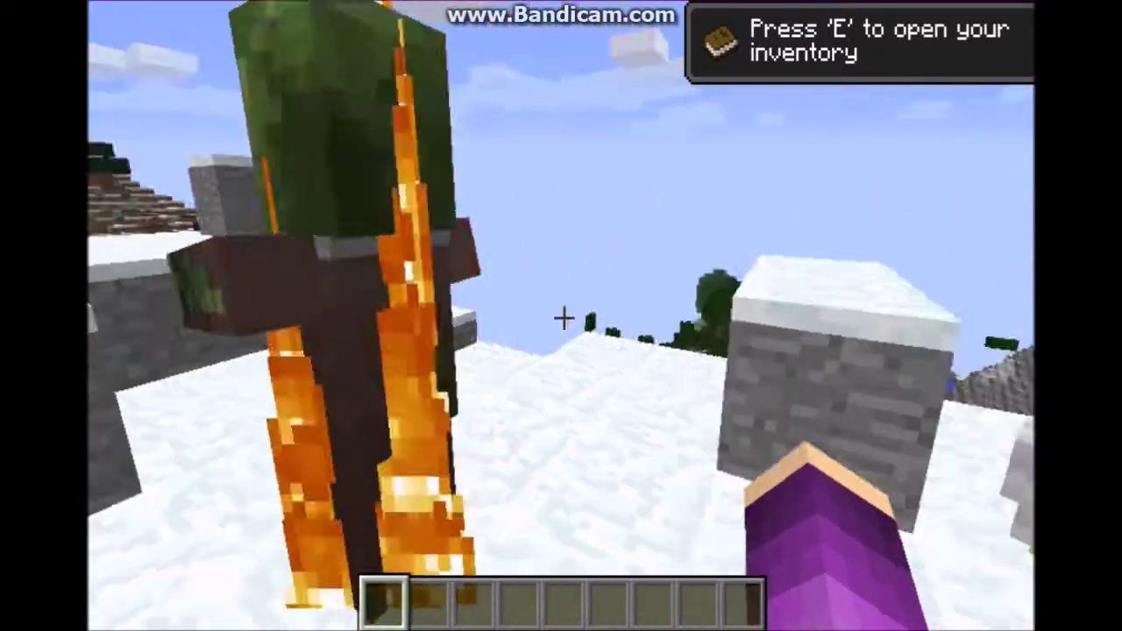
# Step: Put a Coal Ore block from the creative inventory into the first hotbar slot, then fly to the end portal
pyautogui.press('e')
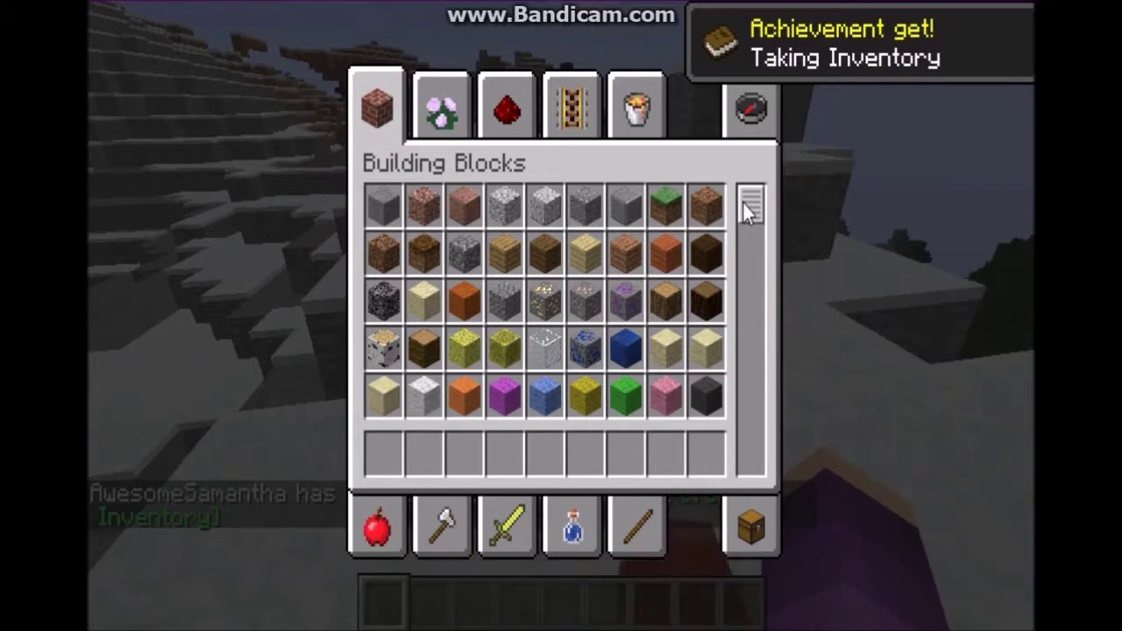
pyautogui.scroll(-1, 744, 214)
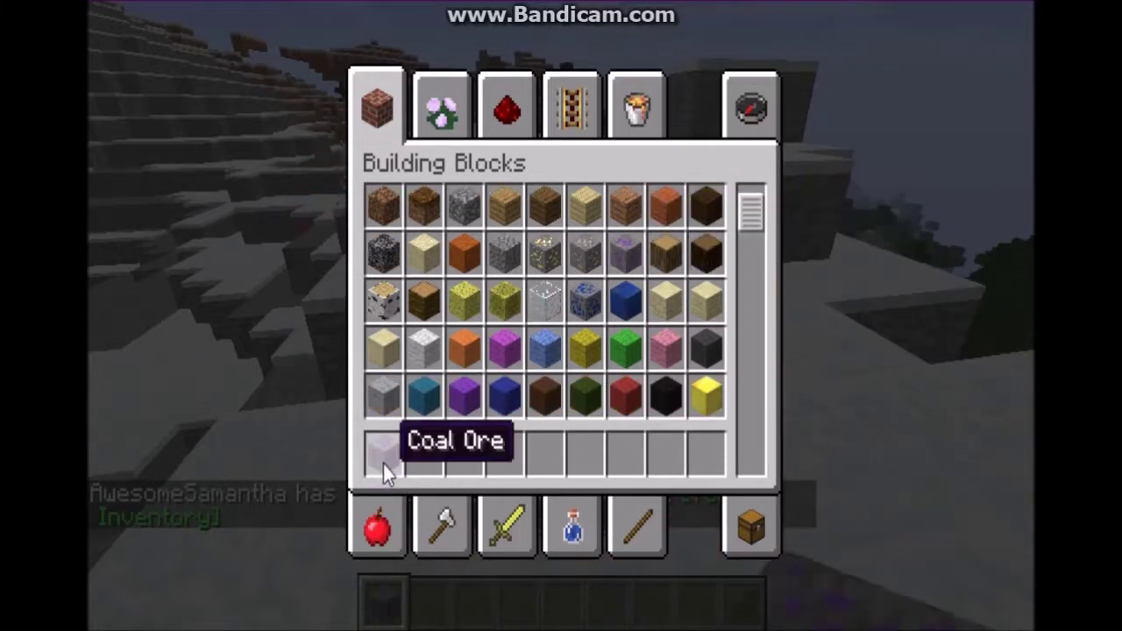
pyautogui.press('e')
pyautogui.moveTo(563, 318)
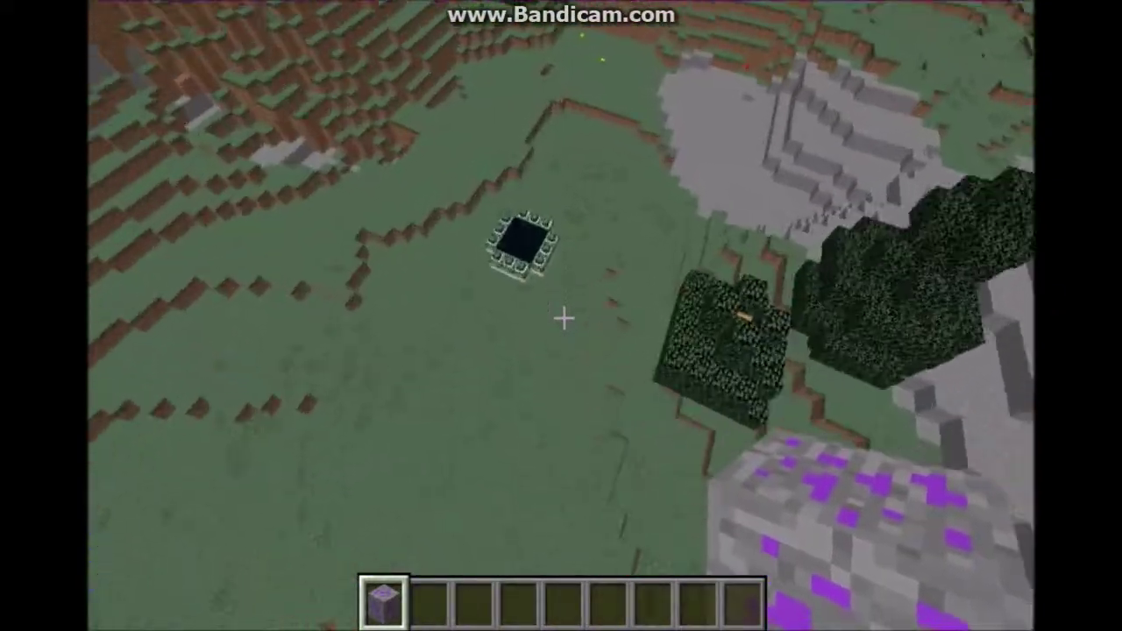
# Step: Enter the End through the portal and destroy all carried items via the Survival Inventory
pyautogui.press('w')
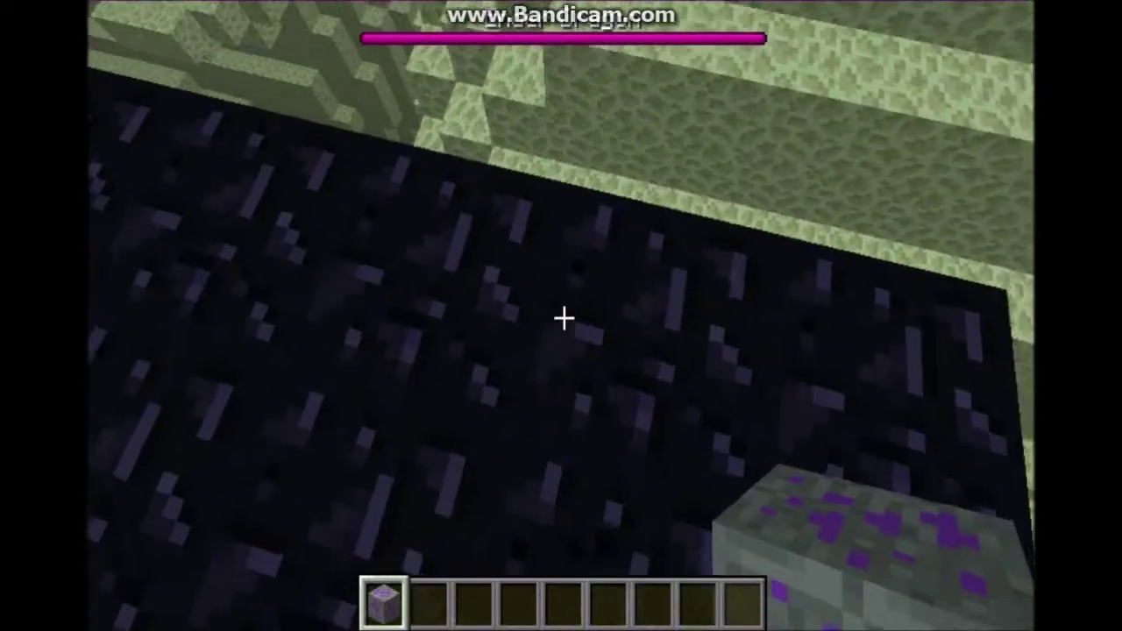
pyautogui.press('w')
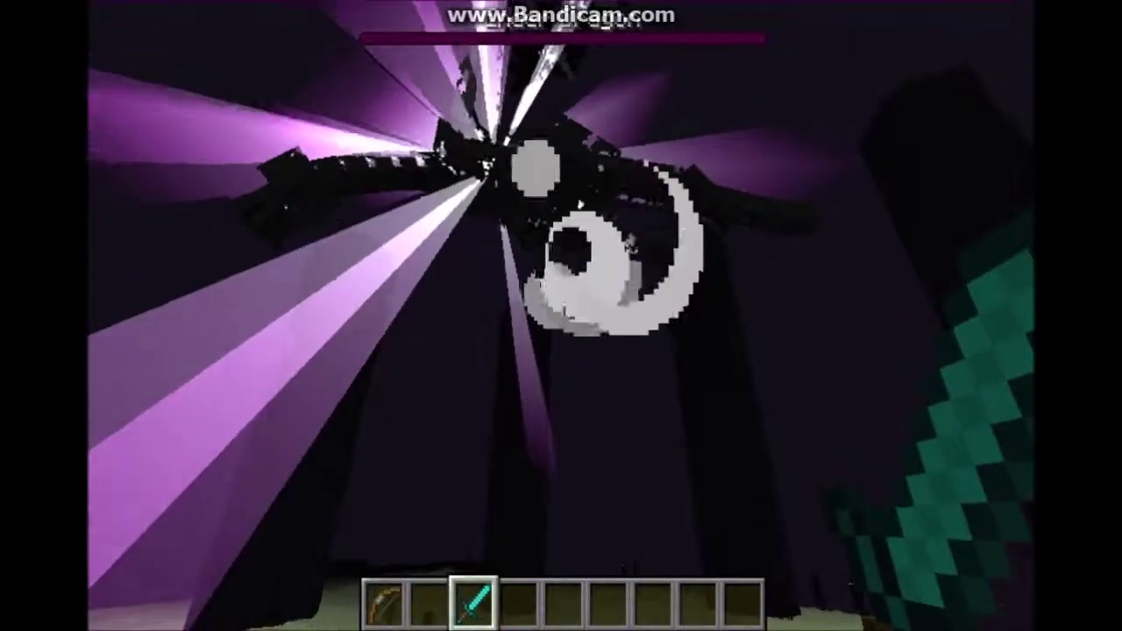
pyautogui.press('e')
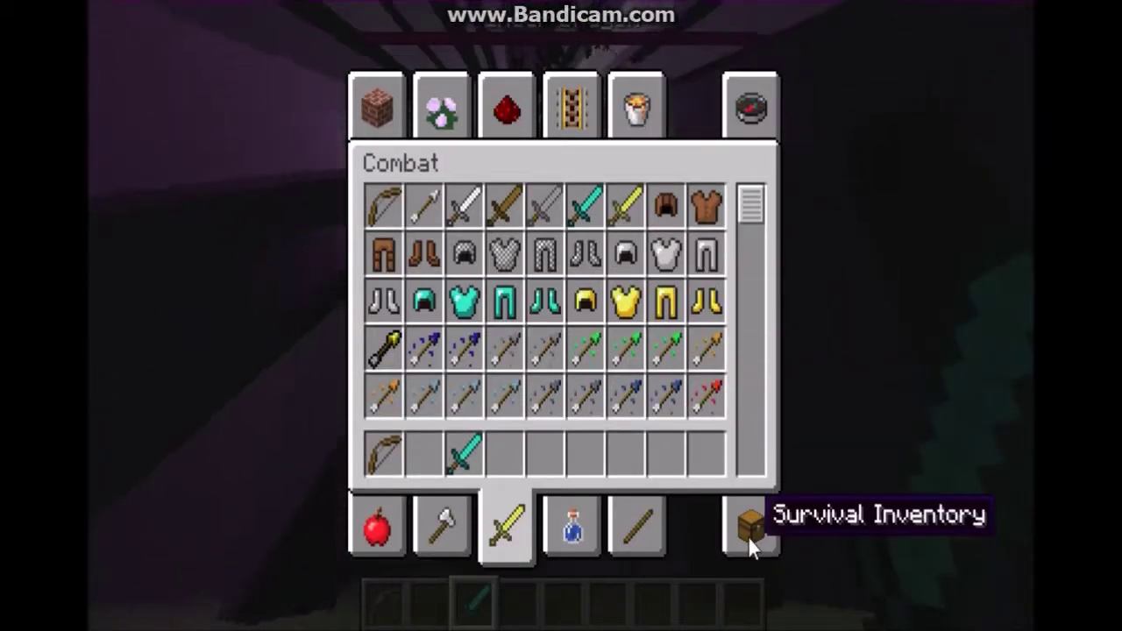
pyautogui.click(748, 538)
pyautogui.keyDown('shift'); pyautogui.click(750, 470); pyautogui.keyUp('shift')
pyautogui.press('e')
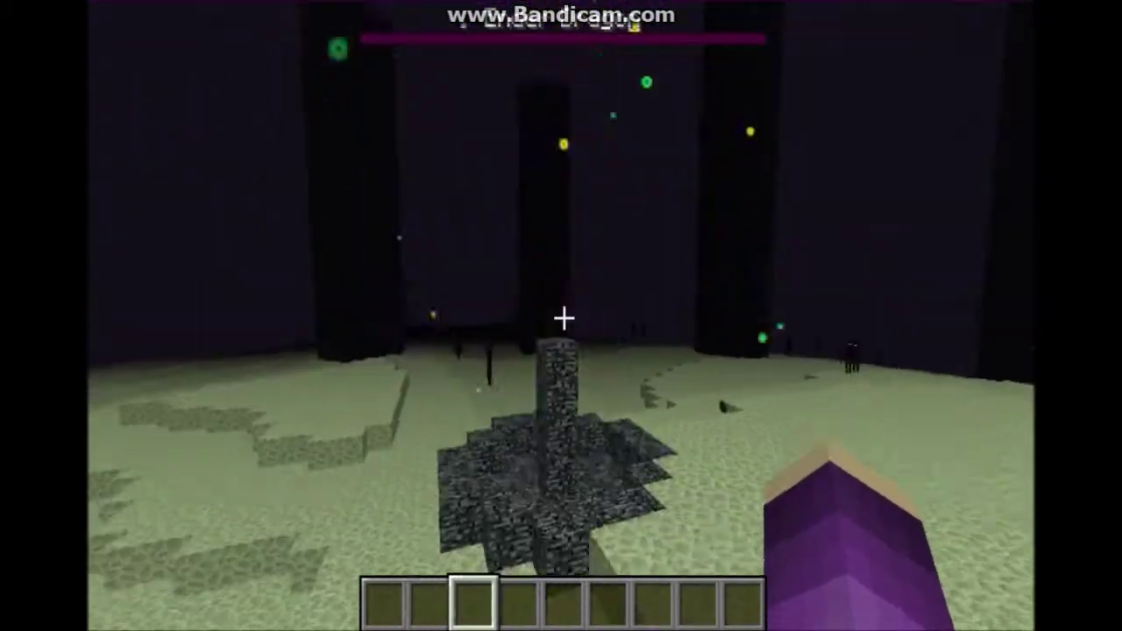
# Step: Exit through the bedrock portal and walk past the trees into the rainy overworld hillside
pyautogui.press('w')
pyautogui.press('w')
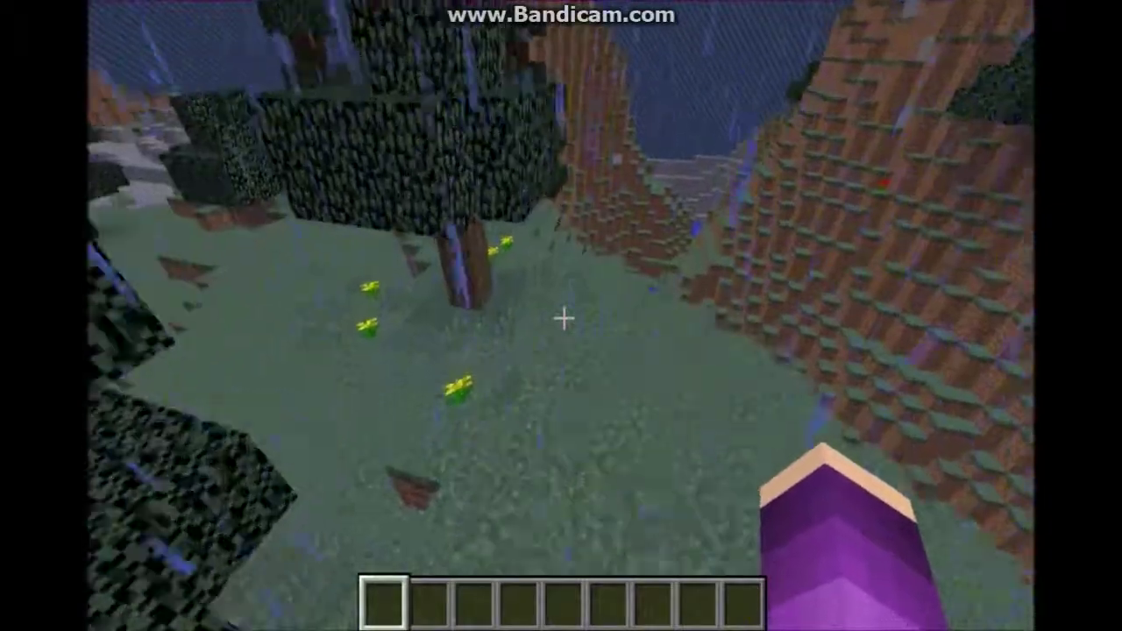
pyautogui.press('w')
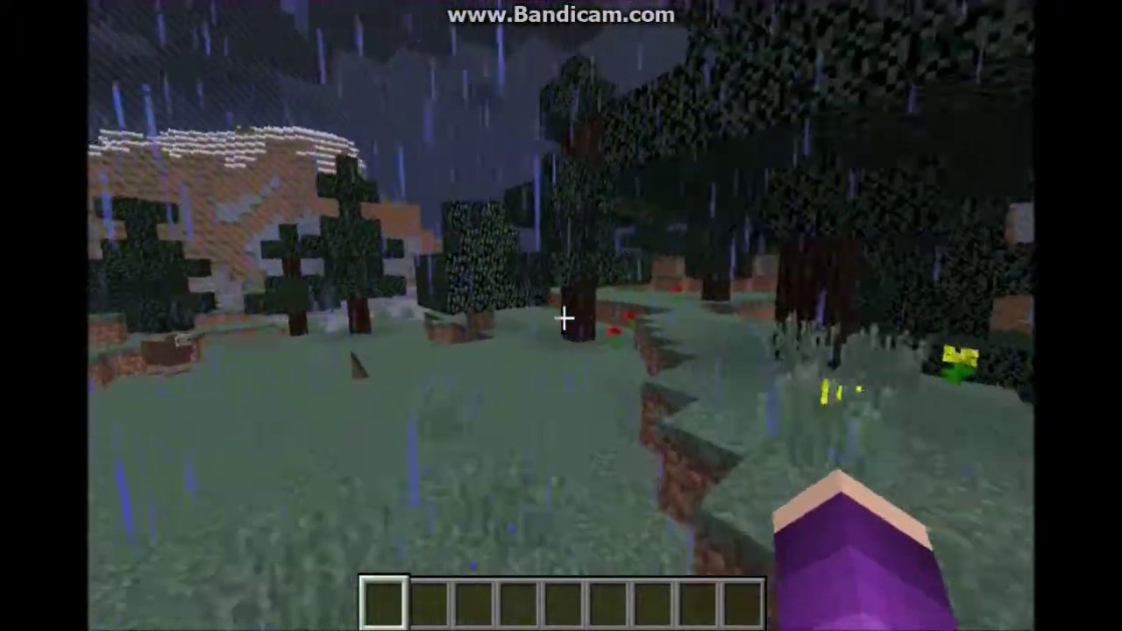
pyautogui.press('w')
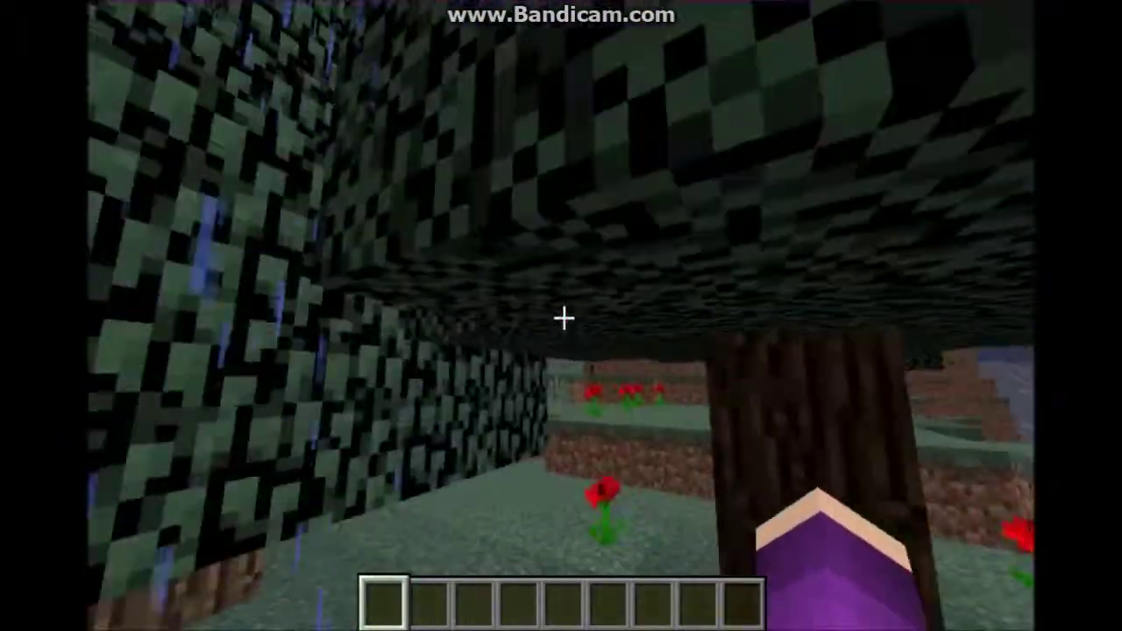
pyautogui.press('w')
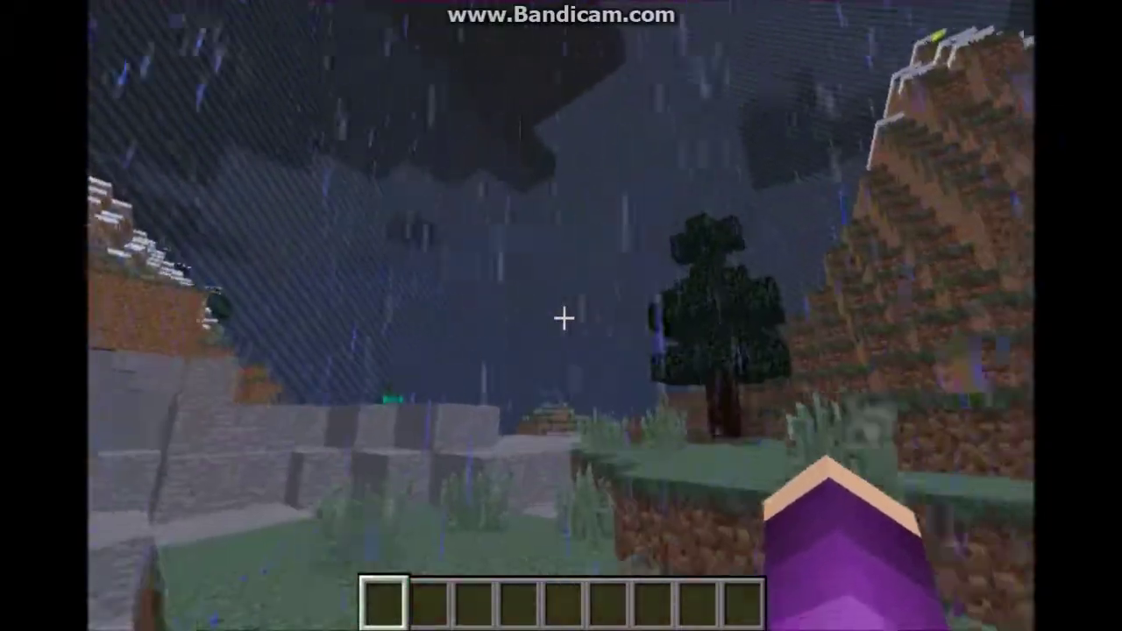